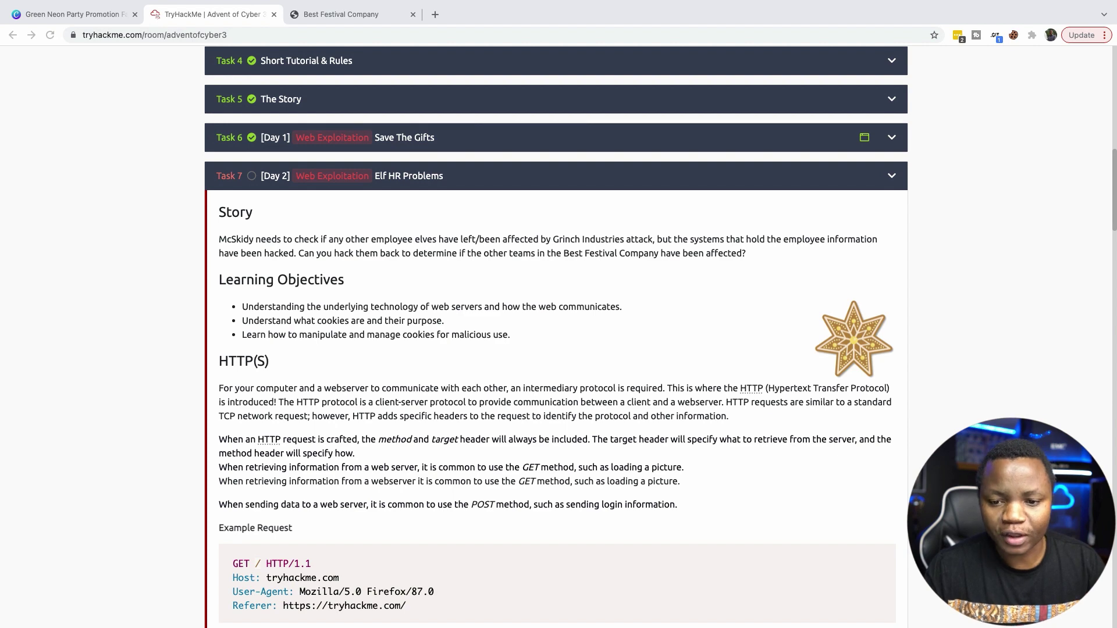
Scroll down through the Day 2 task to reach the static site link.
scroll(556, 337, down, 2)
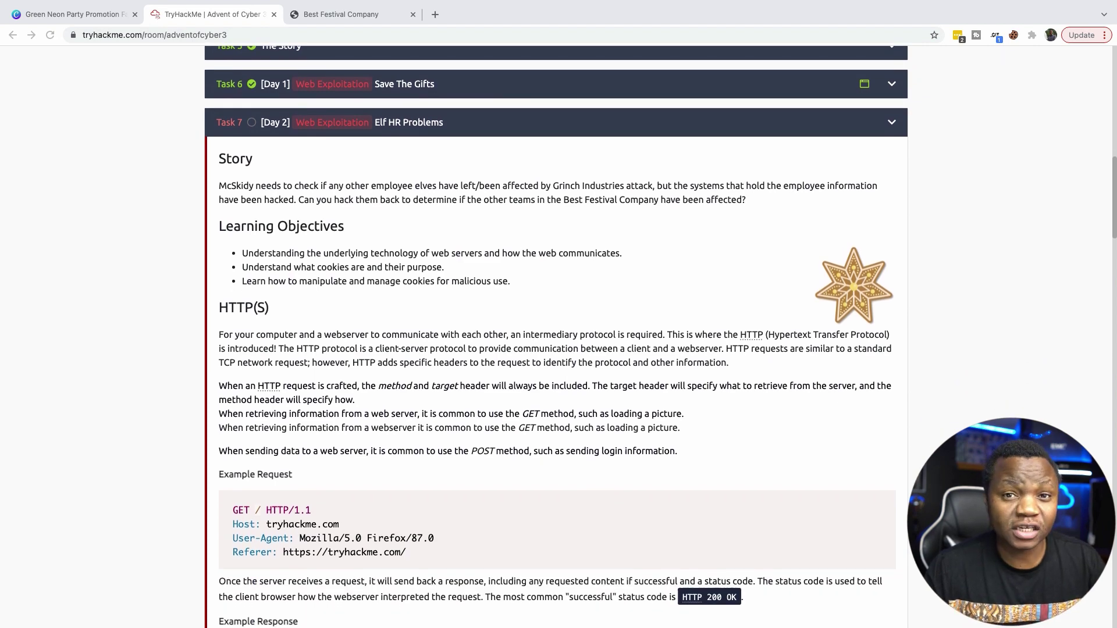
scroll(556, 337, down, 6)
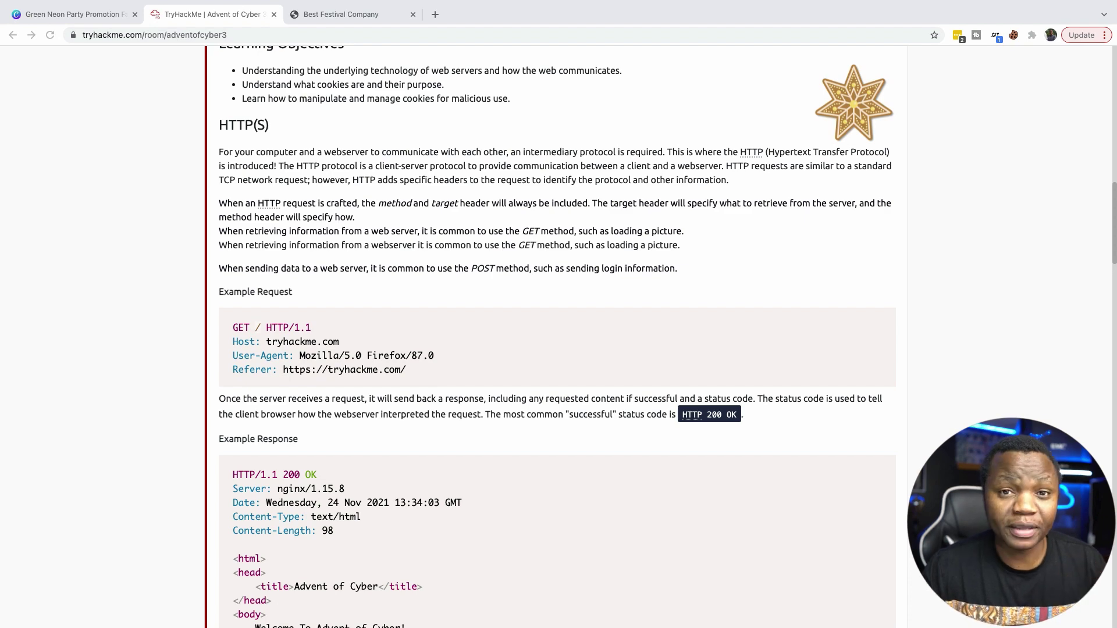
scroll(557, 337, down, 7)
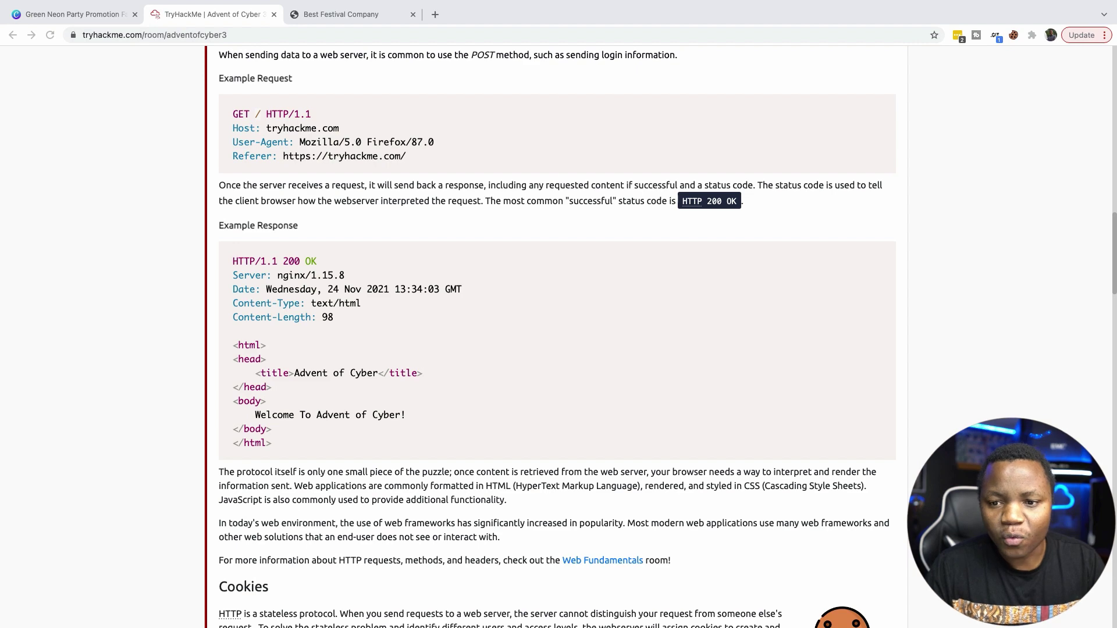
scroll(557, 337, down, 10)
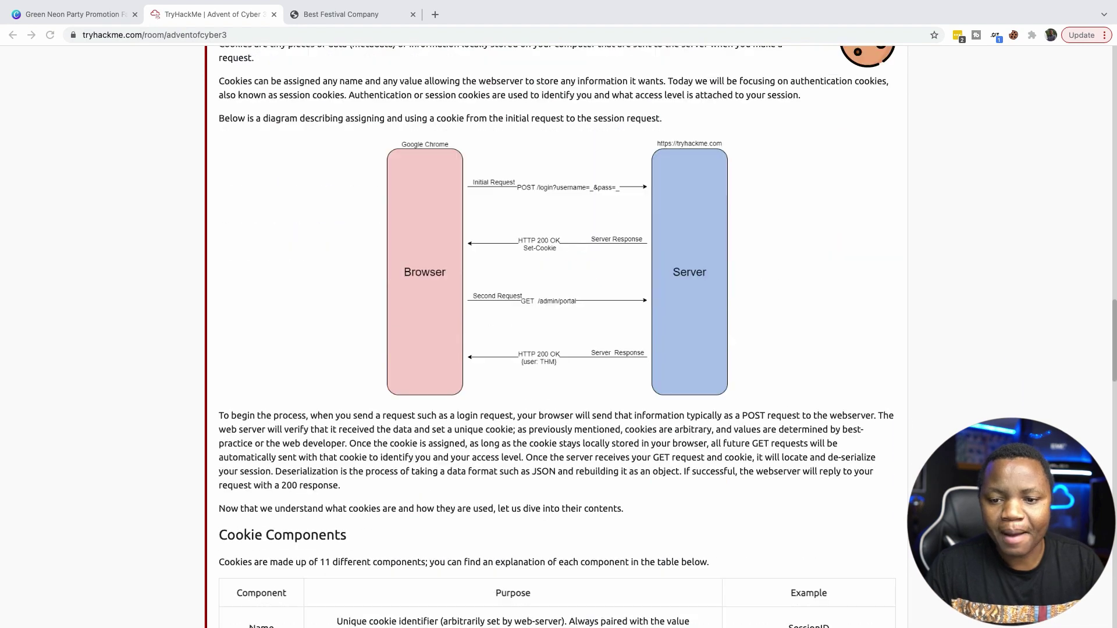
scroll(557, 336, down, 5)
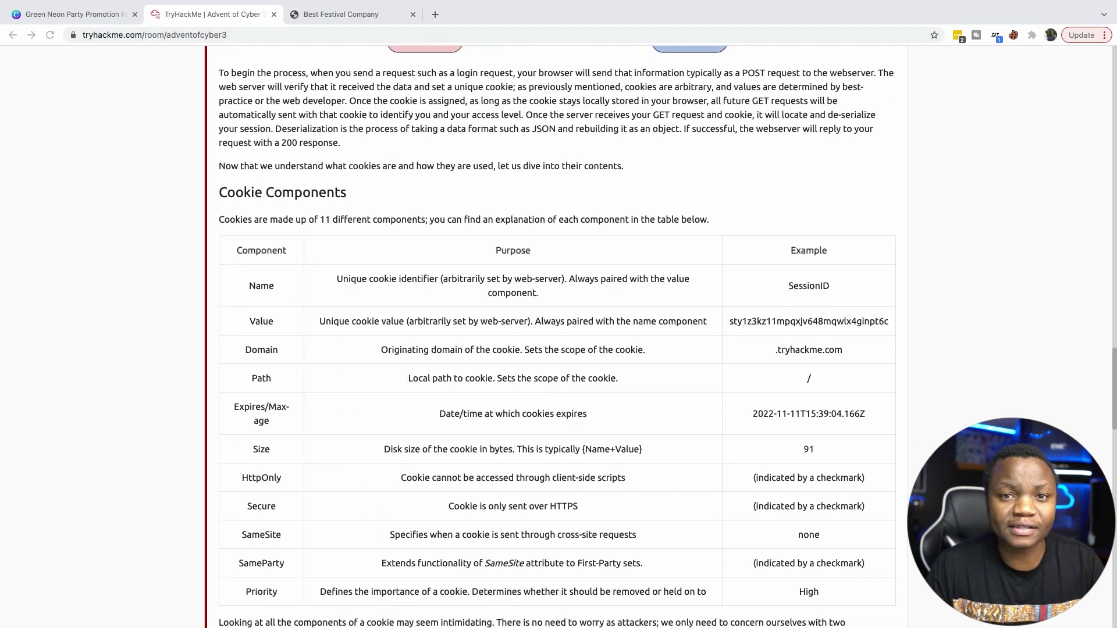
scroll(557, 337, down, 5)
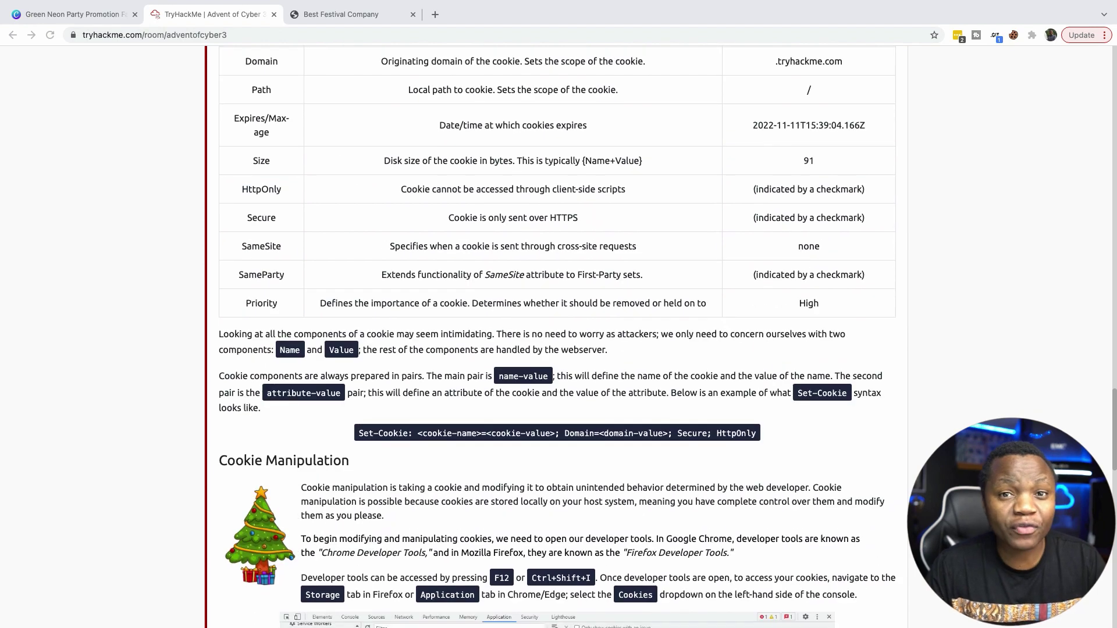
scroll(557, 337, down, 1)
scroll(557, 337, down, 5)
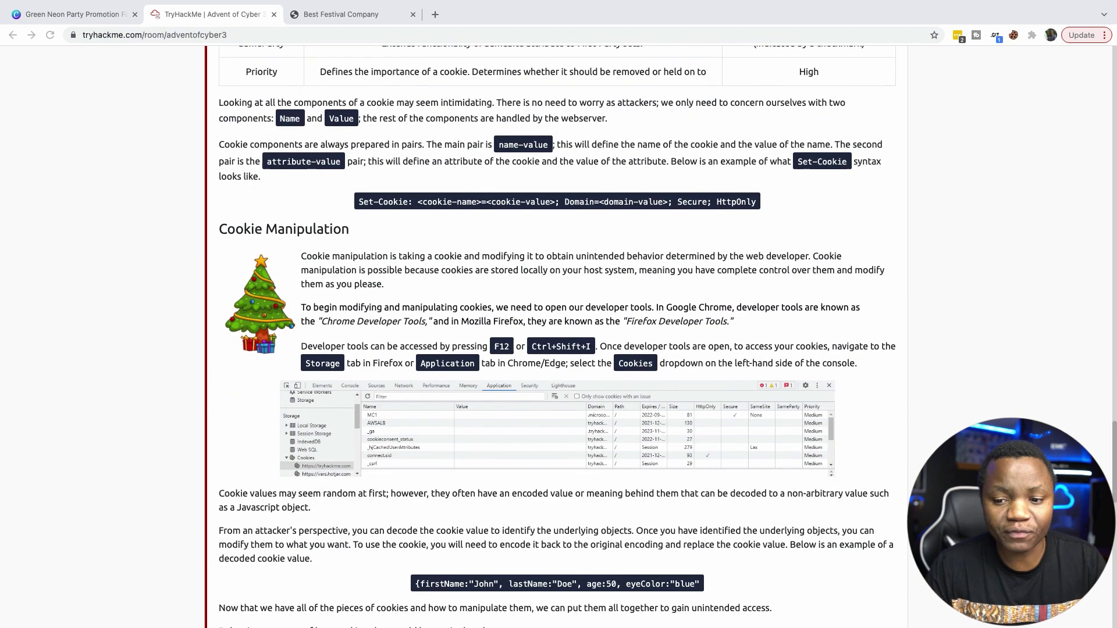
scroll(557, 337, down, 4)
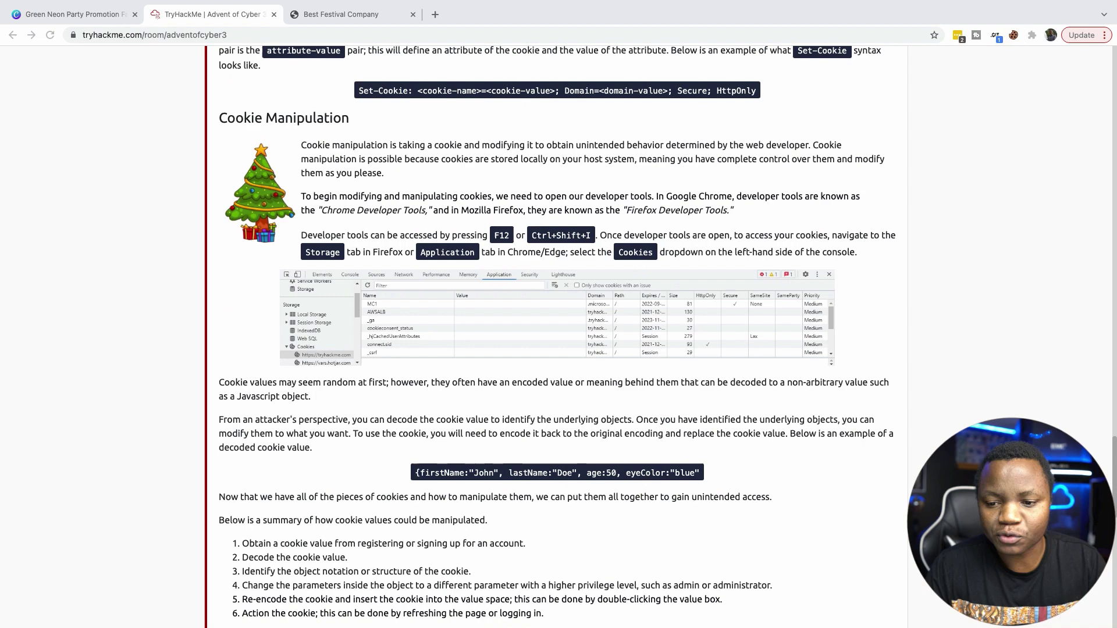
scroll(557, 337, down, 5)
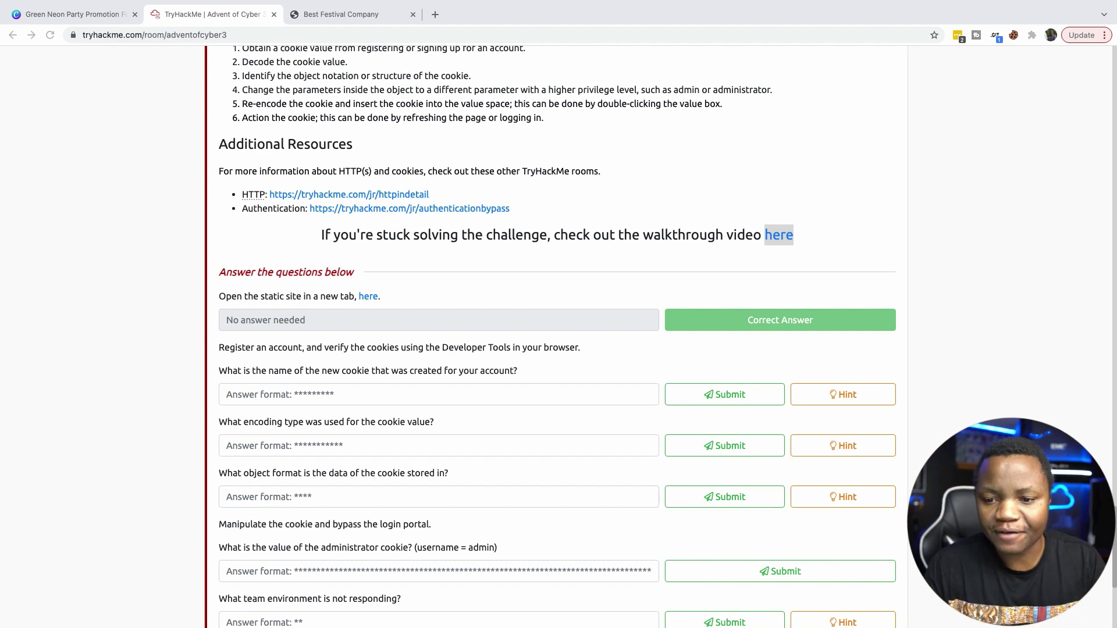
Open the static site 'here' link in a new tab and switch to it.
click(361, 296)
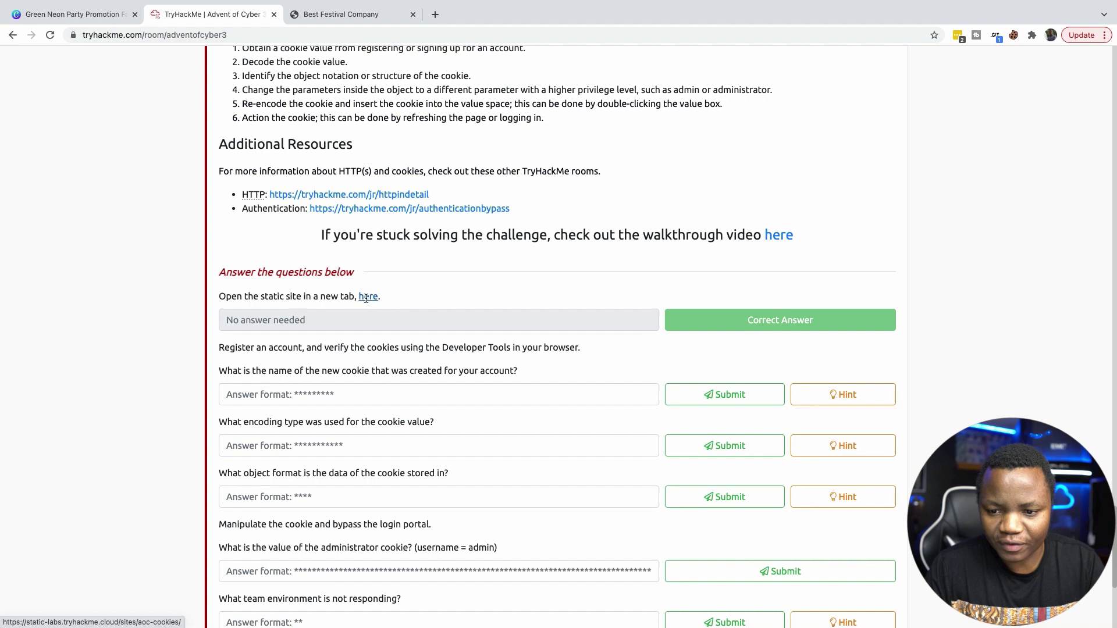
right_click(366, 298)
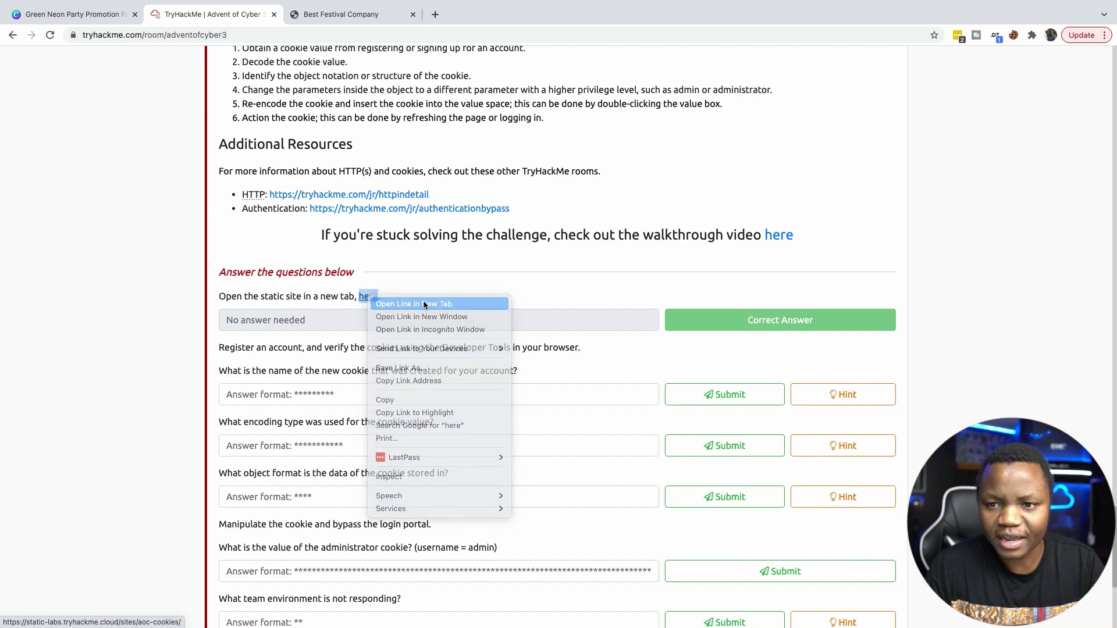
click(424, 304)
click(341, 14)
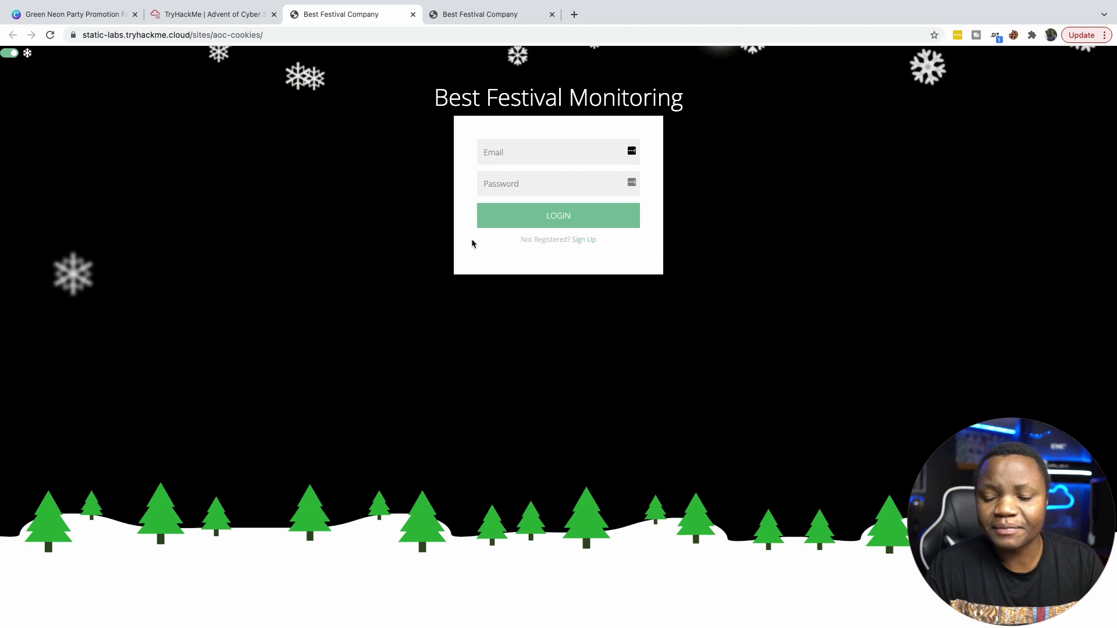
click(507, 156)
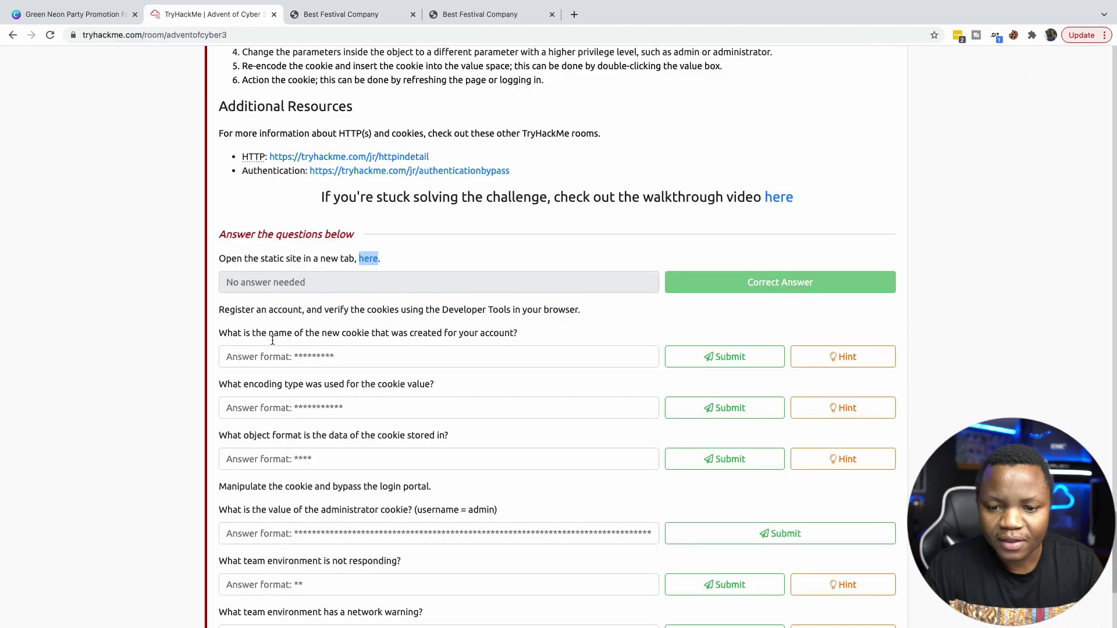
click(212, 14)
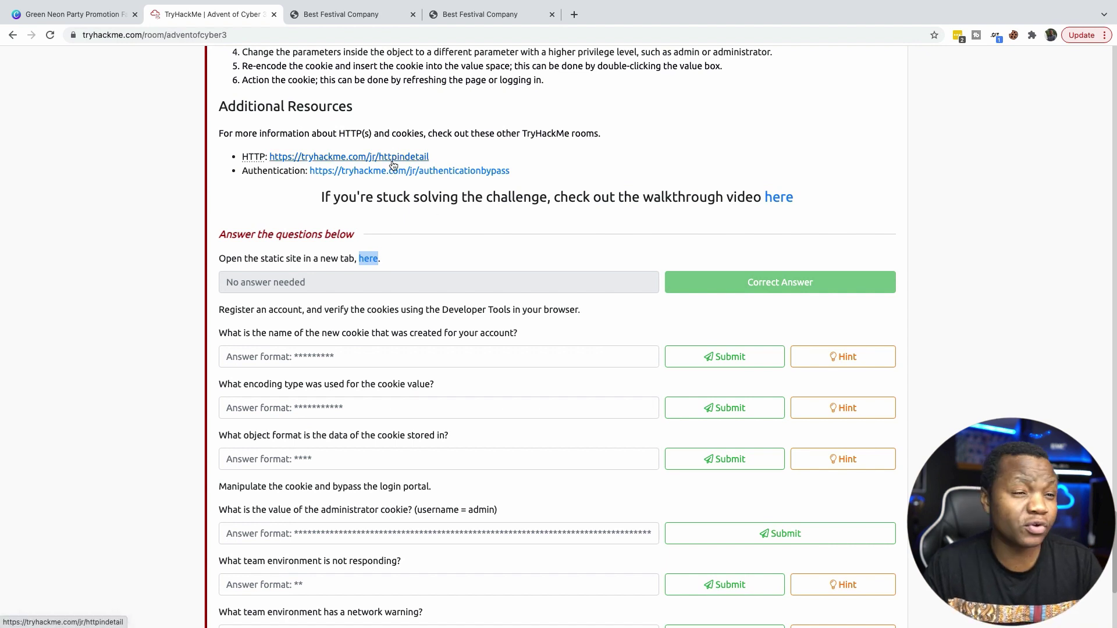
click(333, 12)
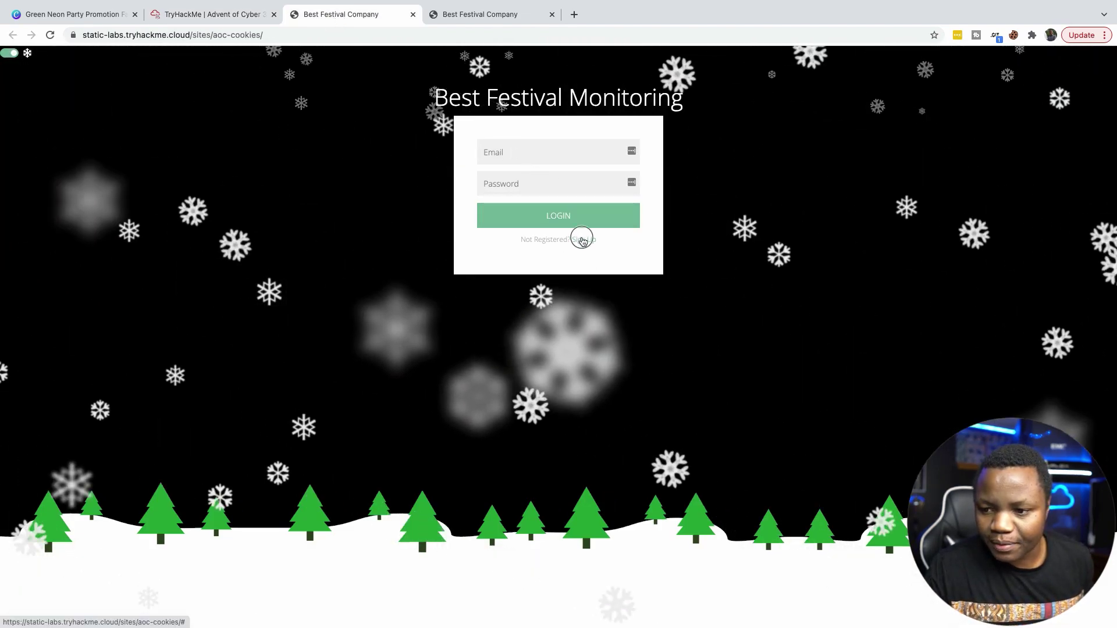
Fill the sign-up form with name 'Please Subscribe', a password and an e-mail address.
click(583, 239)
text(Pl)
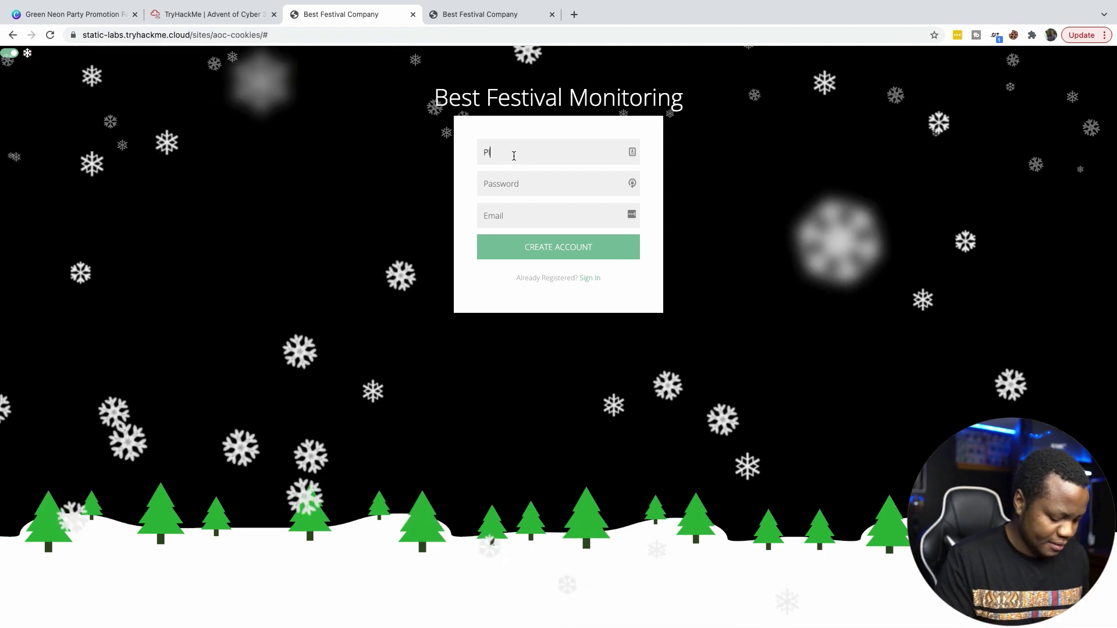
text(ease Subscribe)
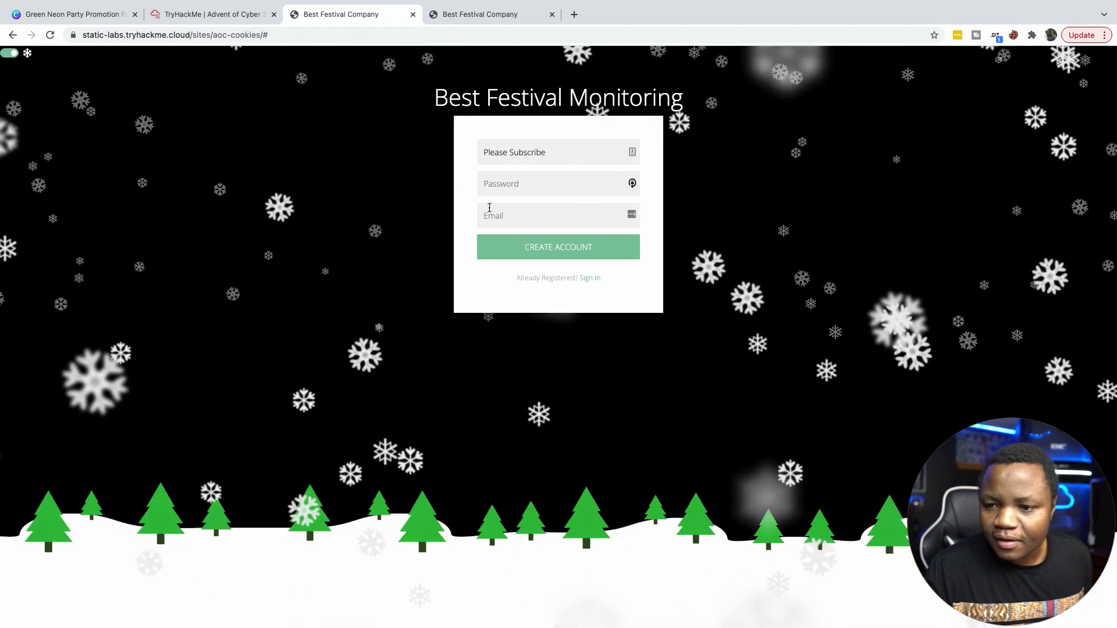
click(510, 184)
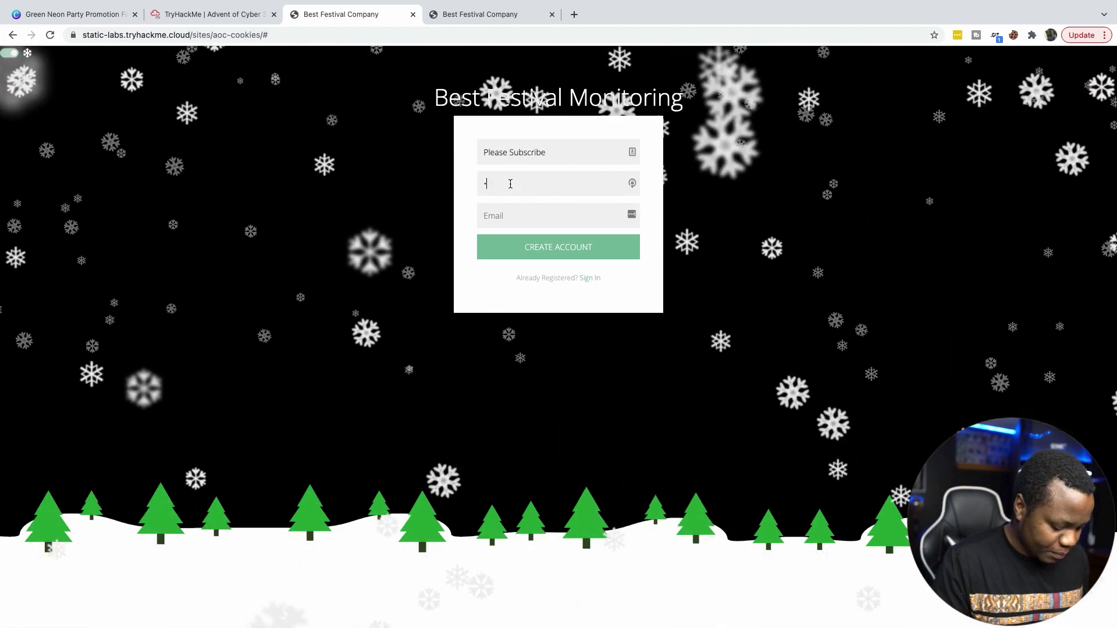
text(password)
click(519, 216)
text(p)
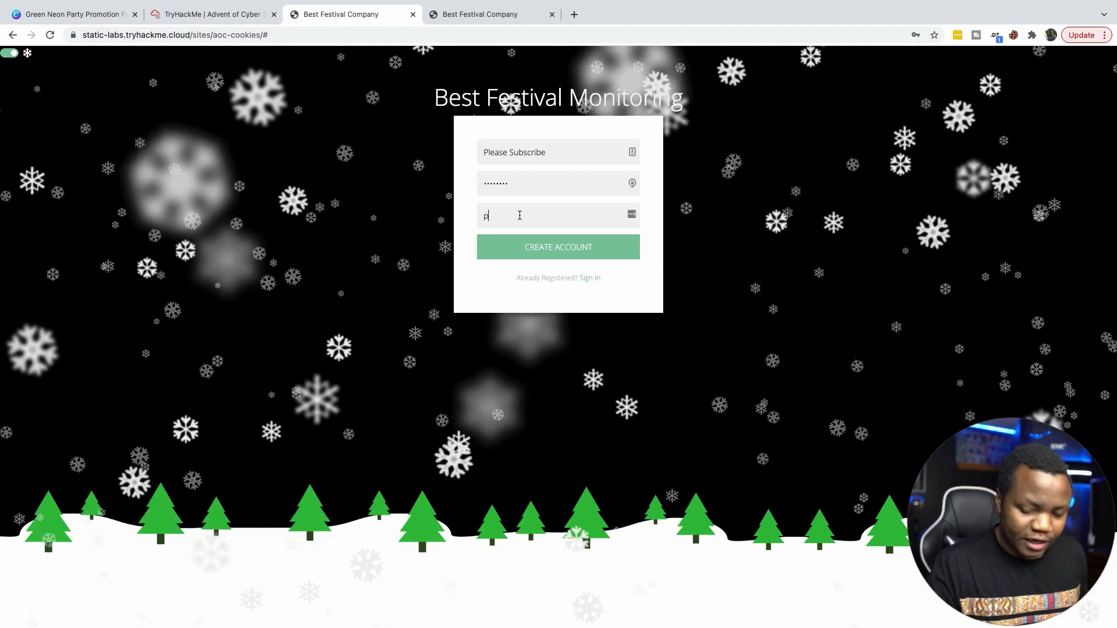
key(BackSpace)
text(subsc)
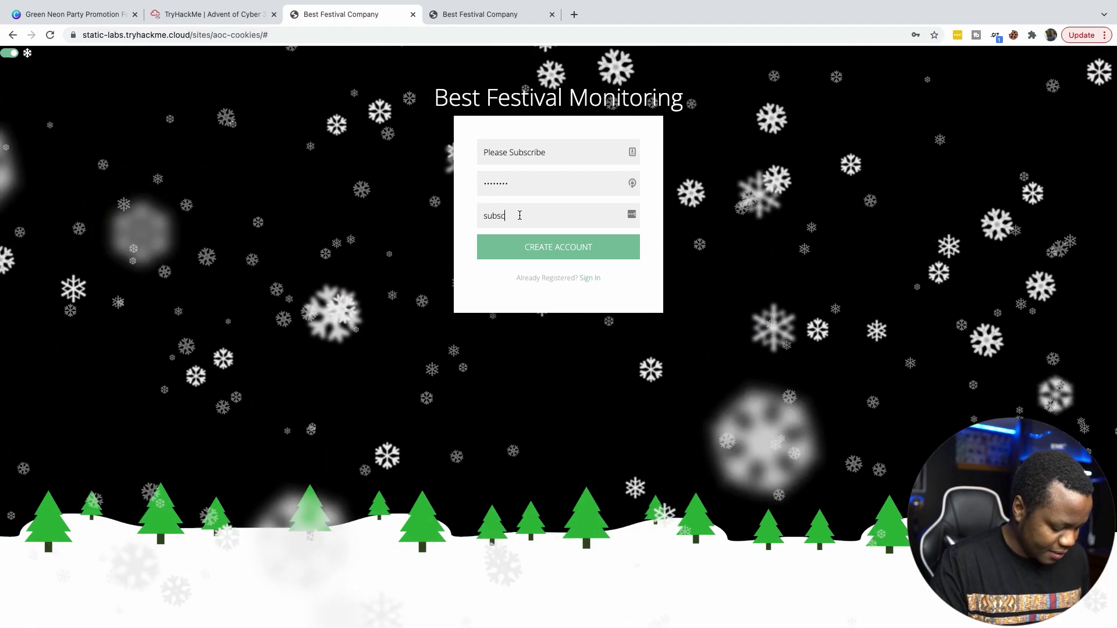
text(ribe@channel.com)
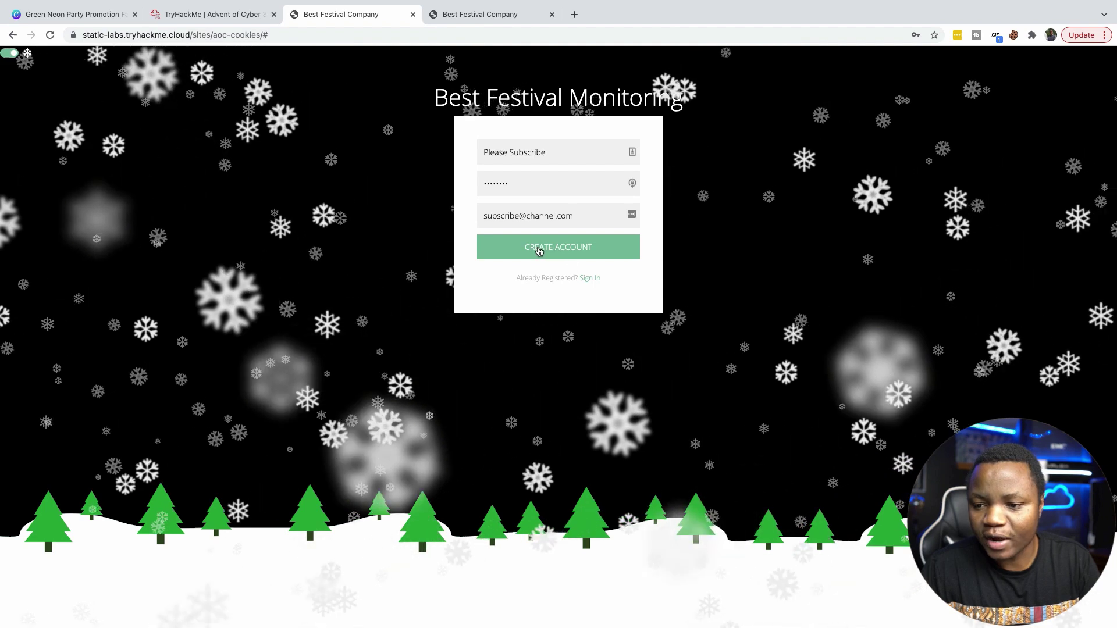
Submit the new account registration and dismiss Chrome's save-password bubble.
click(539, 250)
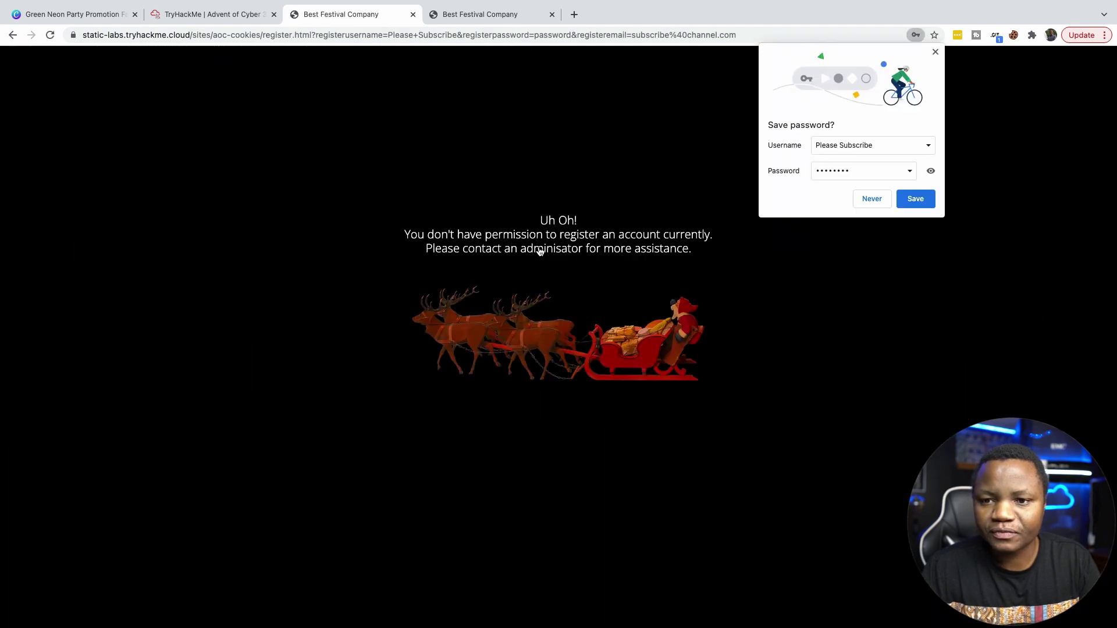
click(935, 52)
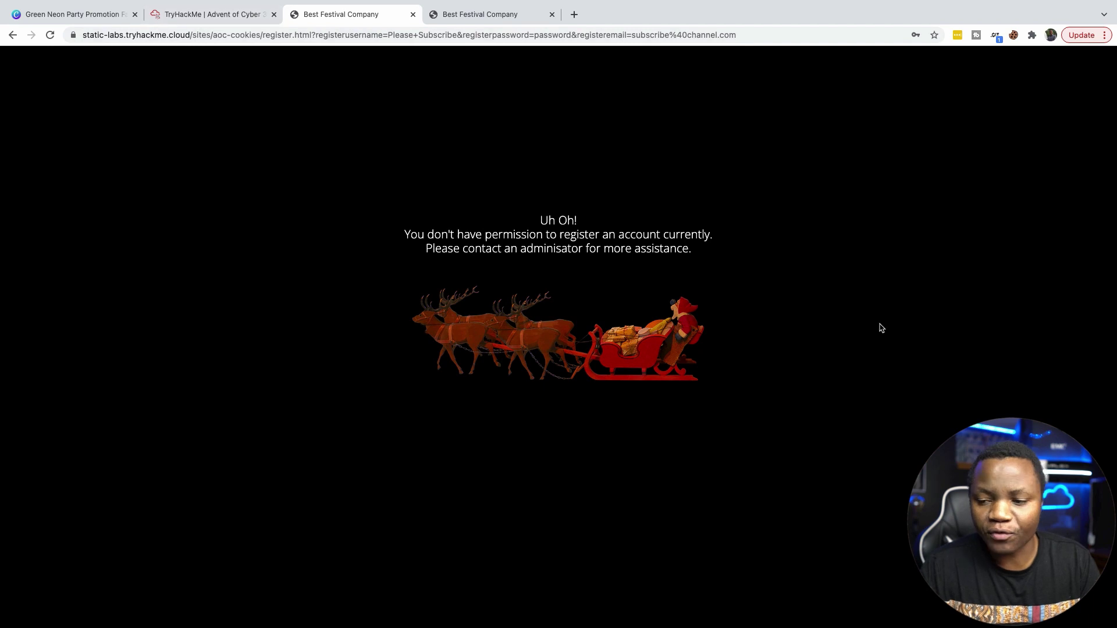
Inspect the page and view the static-labs site's cookies in the DevTools Application panel.
right_click(649, 139)
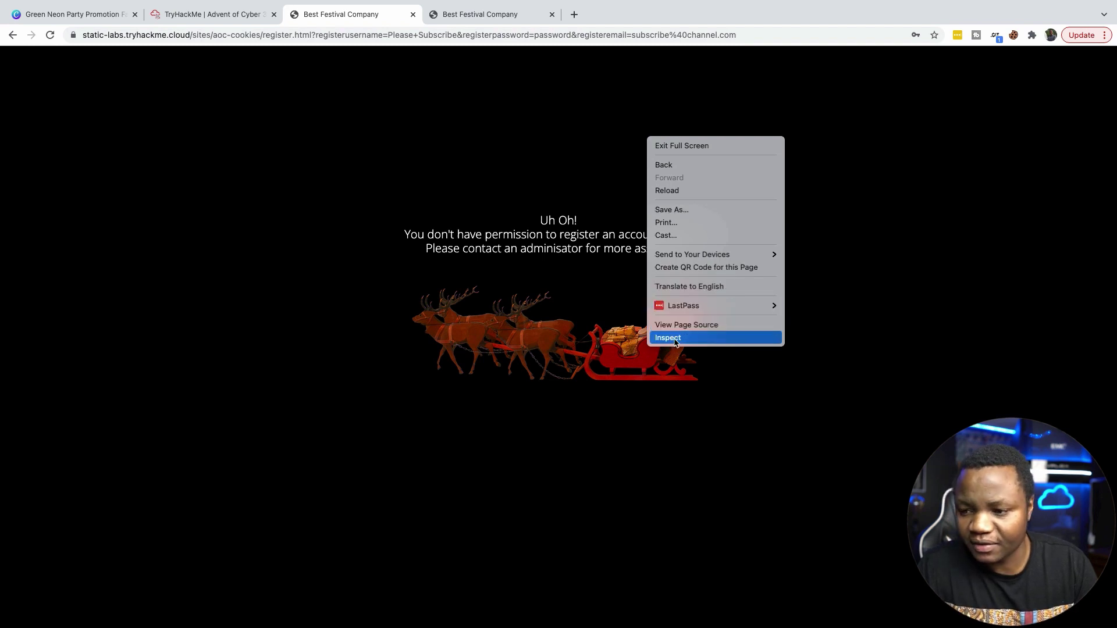
click(674, 341)
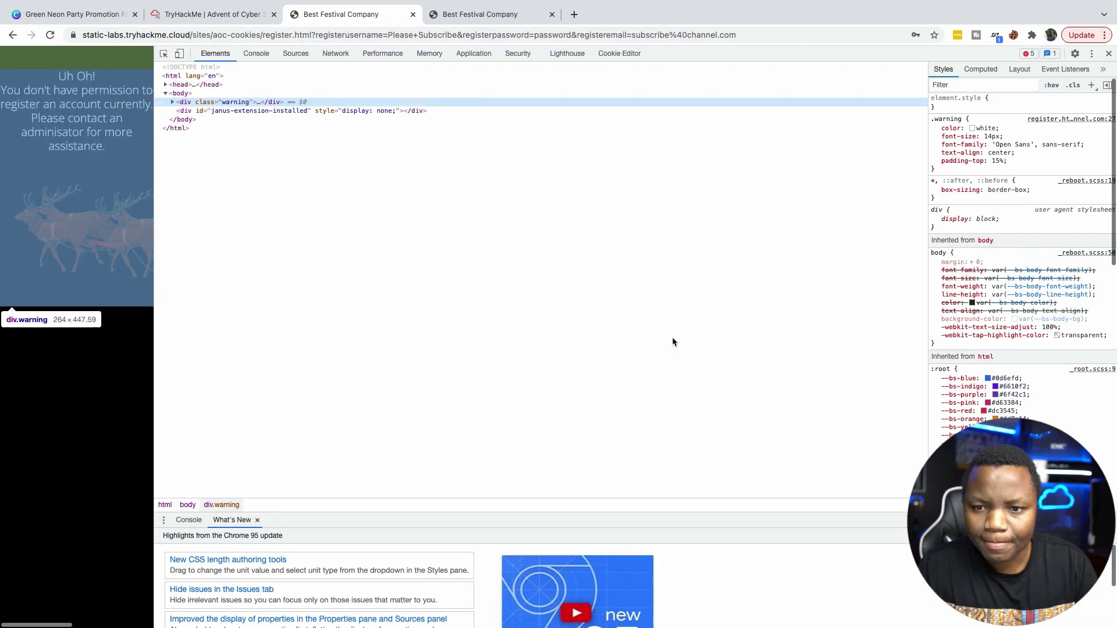
click(473, 53)
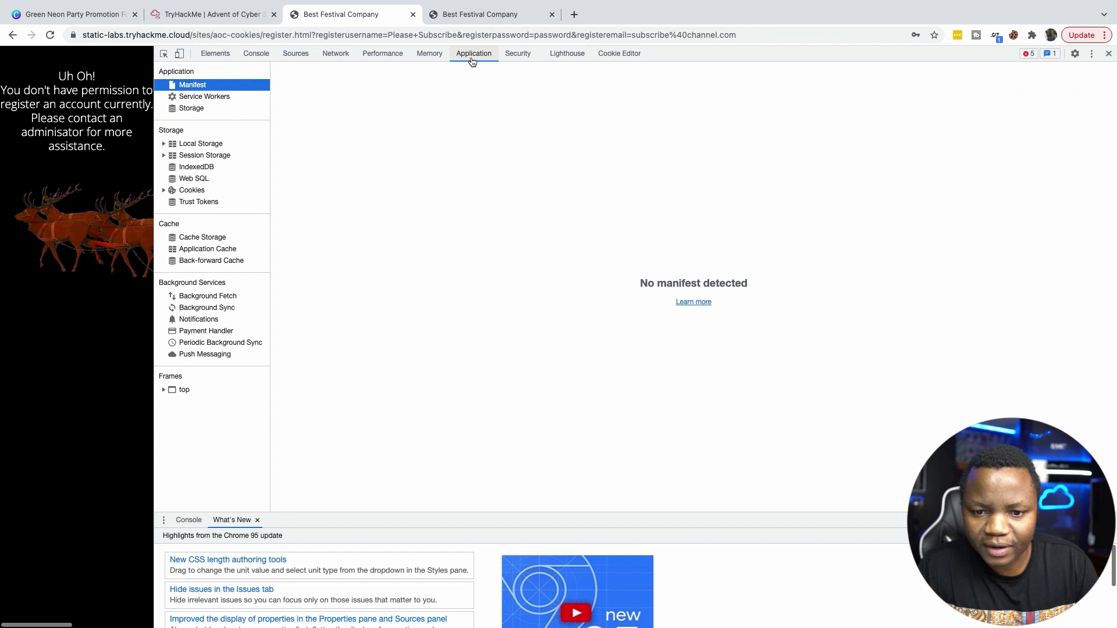
click(164, 192)
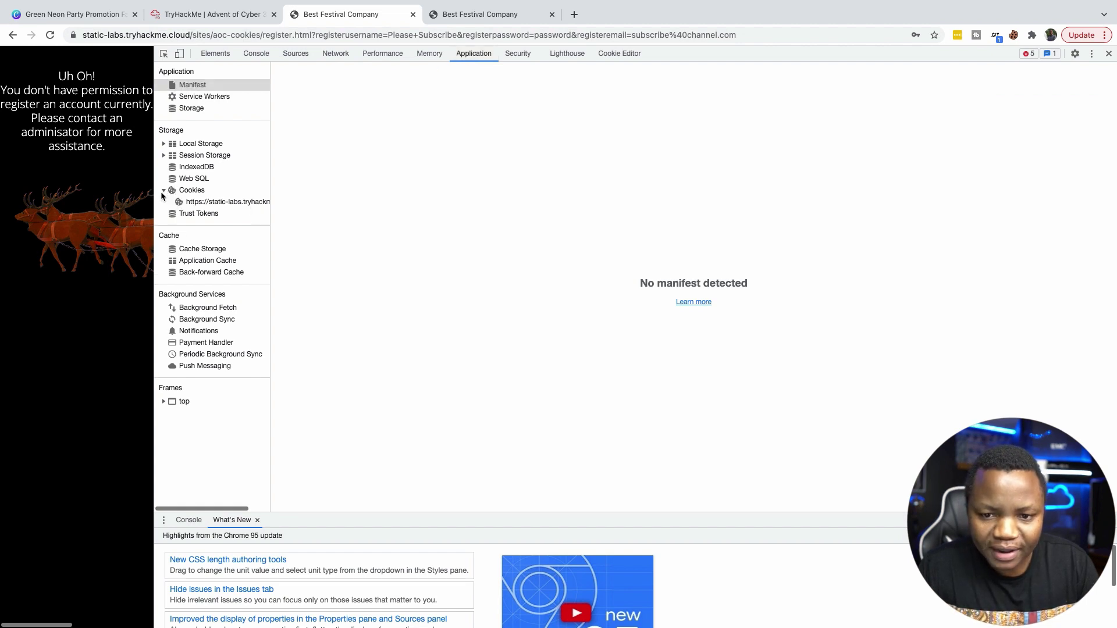
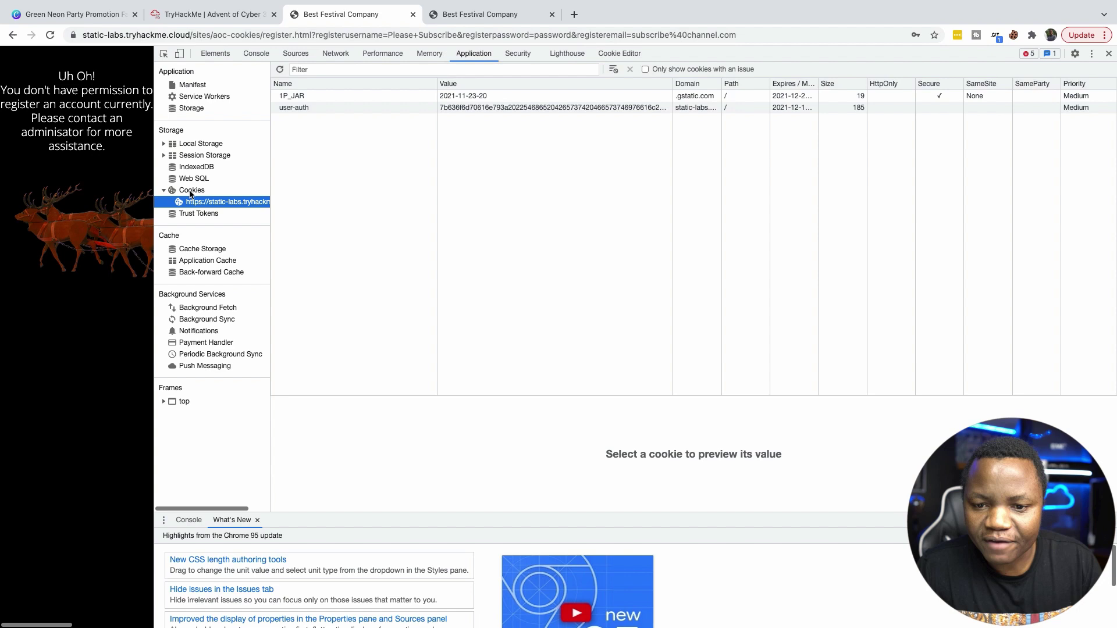
Select the user-auth cookie in Application > Cookies to preview its full hex-encoded value.
click(299, 109)
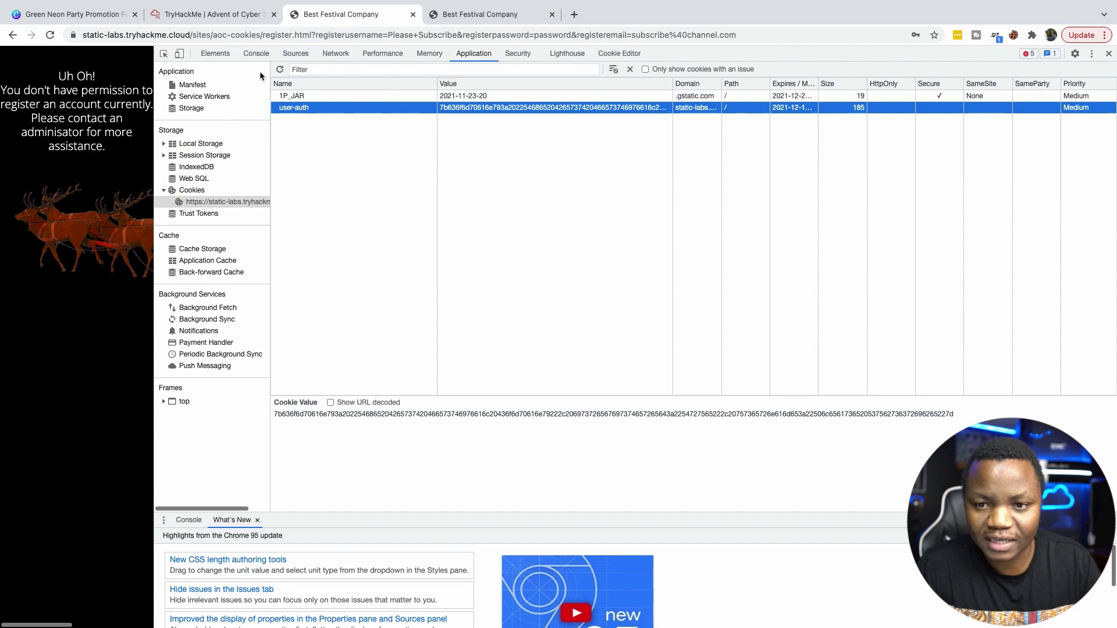
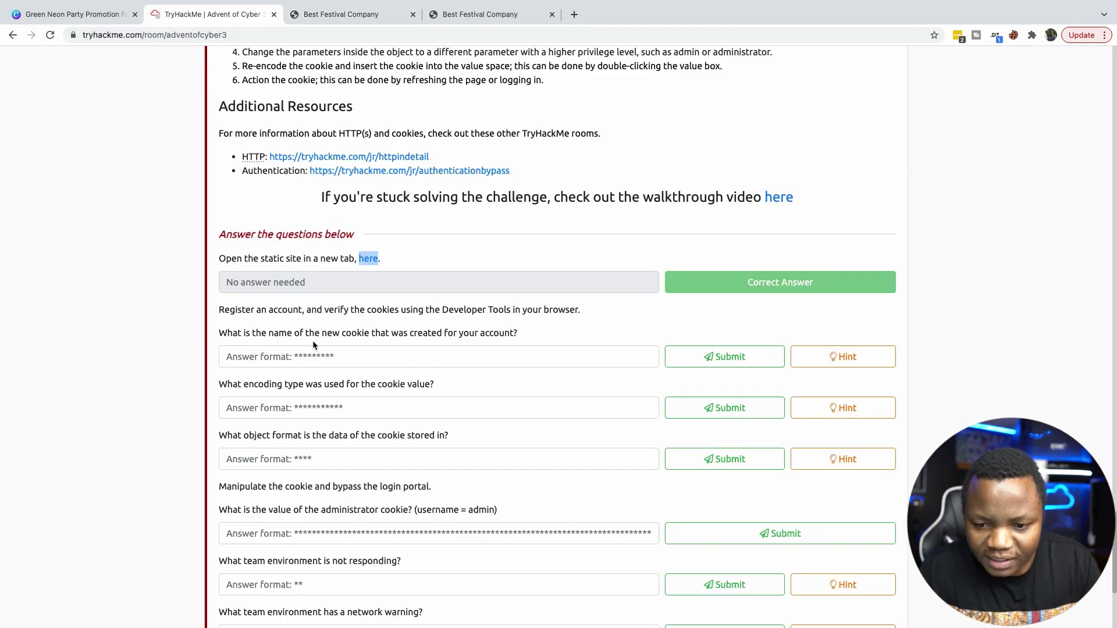
Submit user-auth as the cookie-name answer, then select the encoding-type answer box.
click(299, 362)
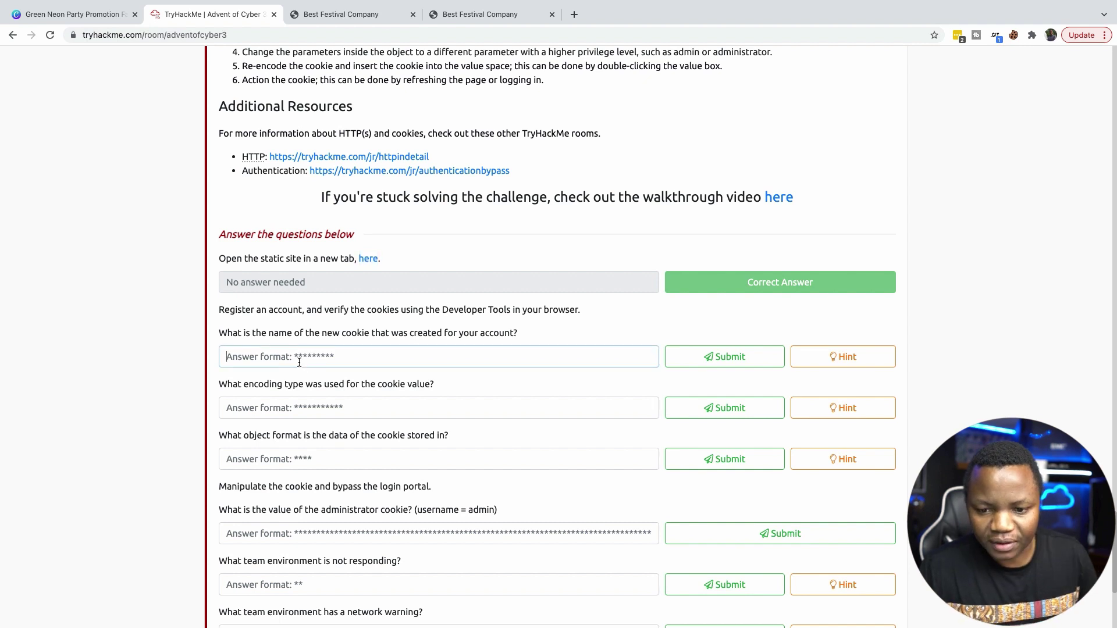
click(266, 352)
click(326, 349)
click(337, 359)
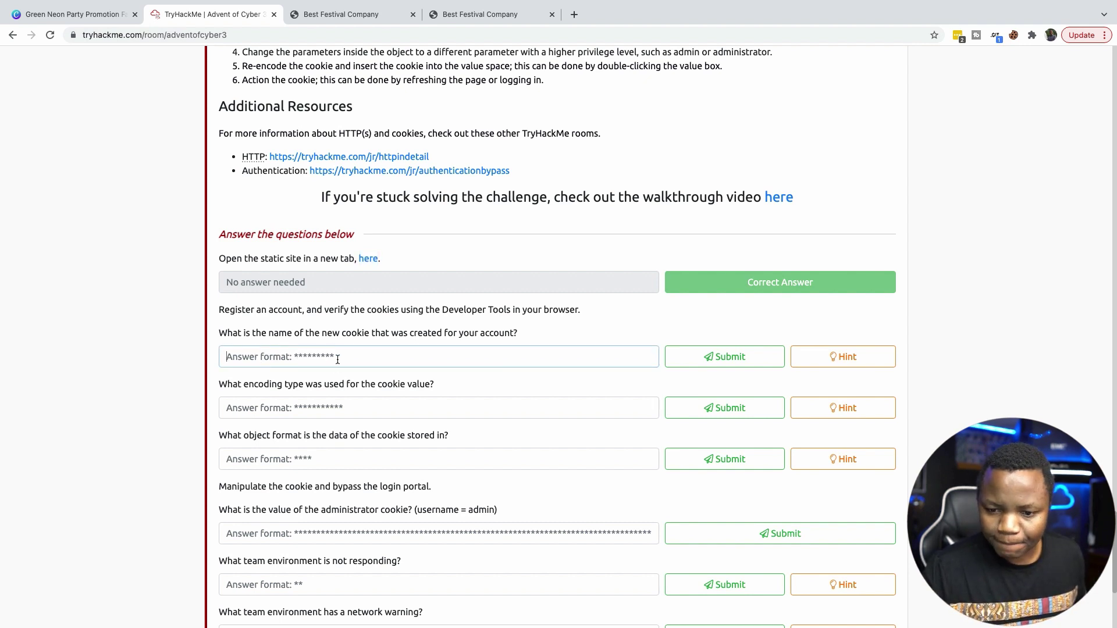
text(user-auth)
click(713, 359)
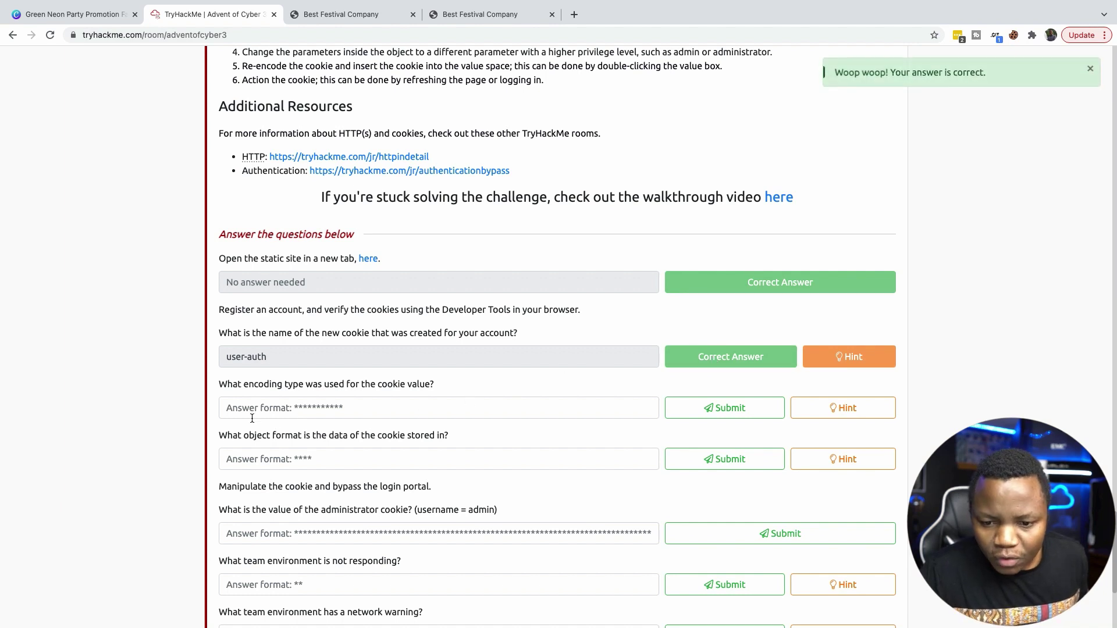
click(292, 408)
click(324, 408)
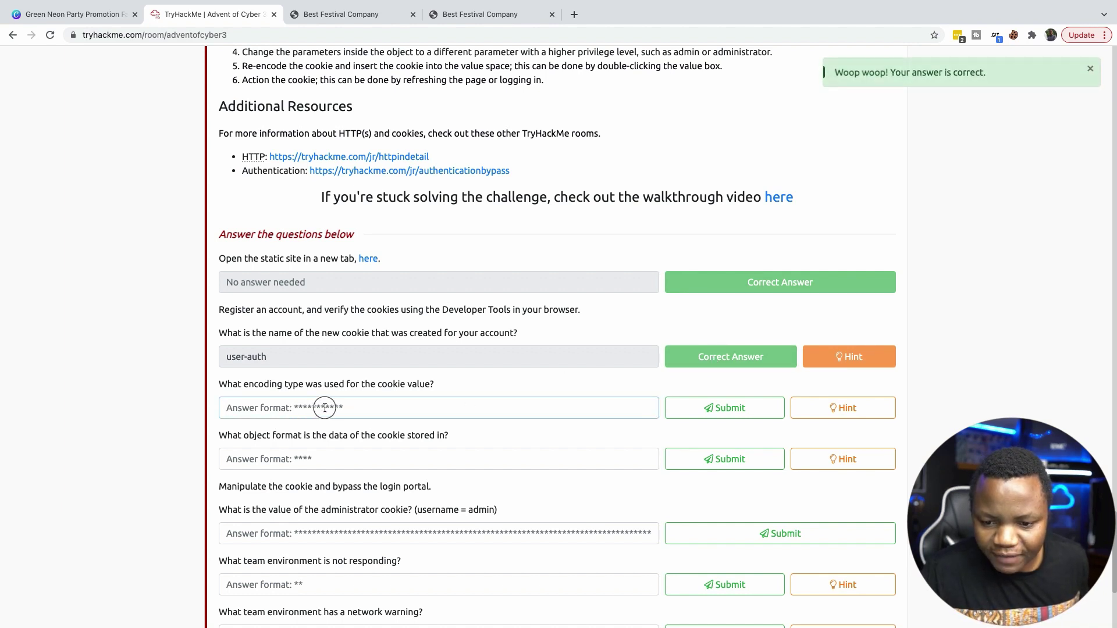
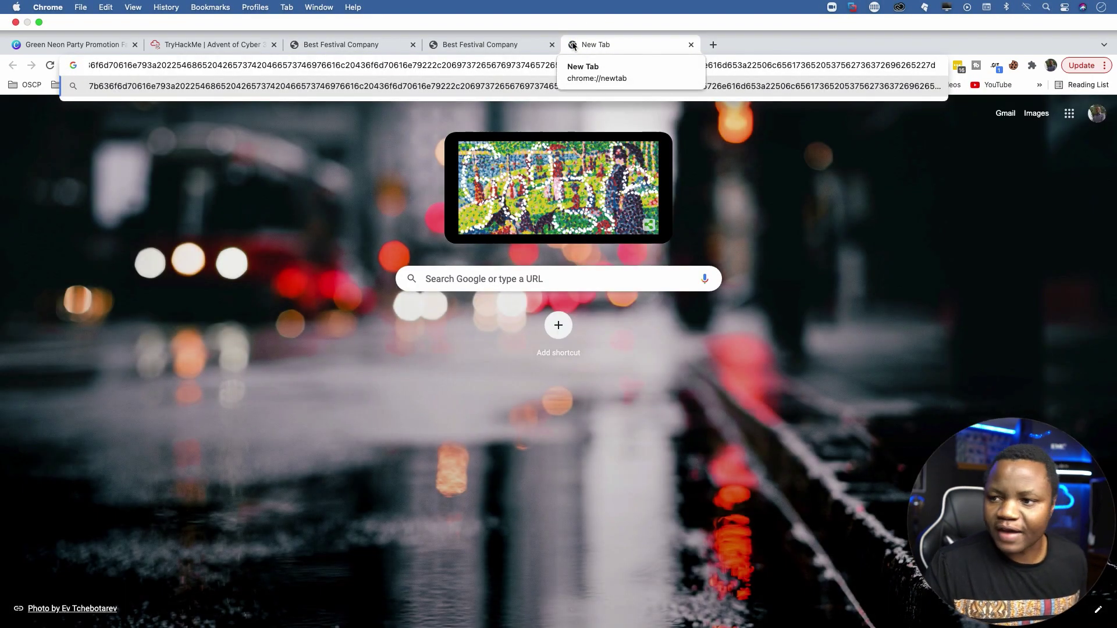
Search Google for the pasted hex cookie string and select the whole query.
key(Return)
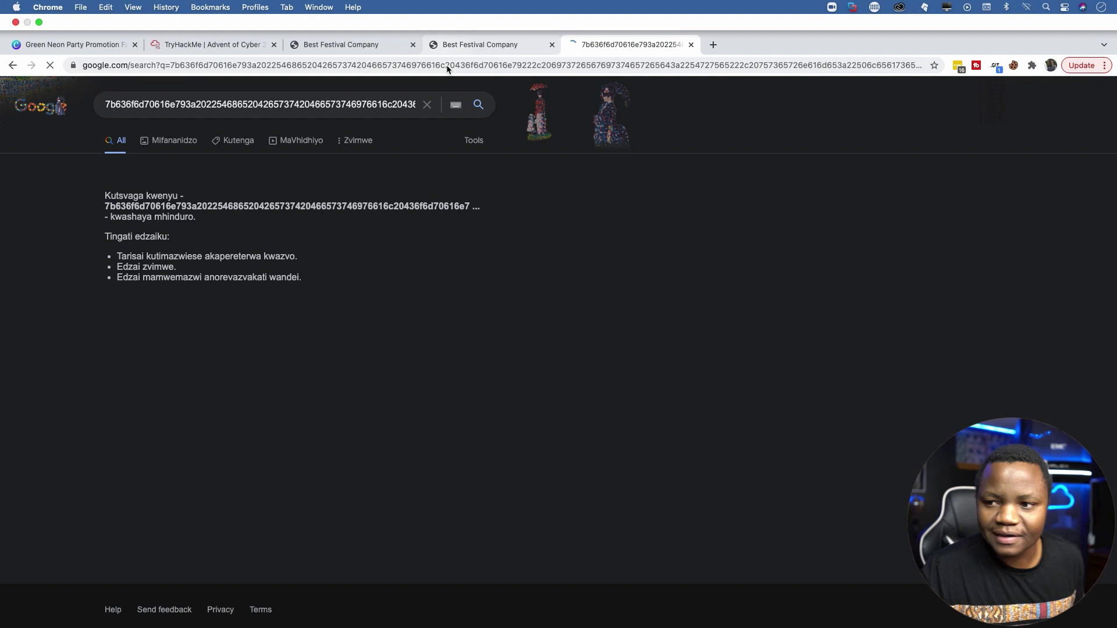
drag(107, 74, 458, 87)
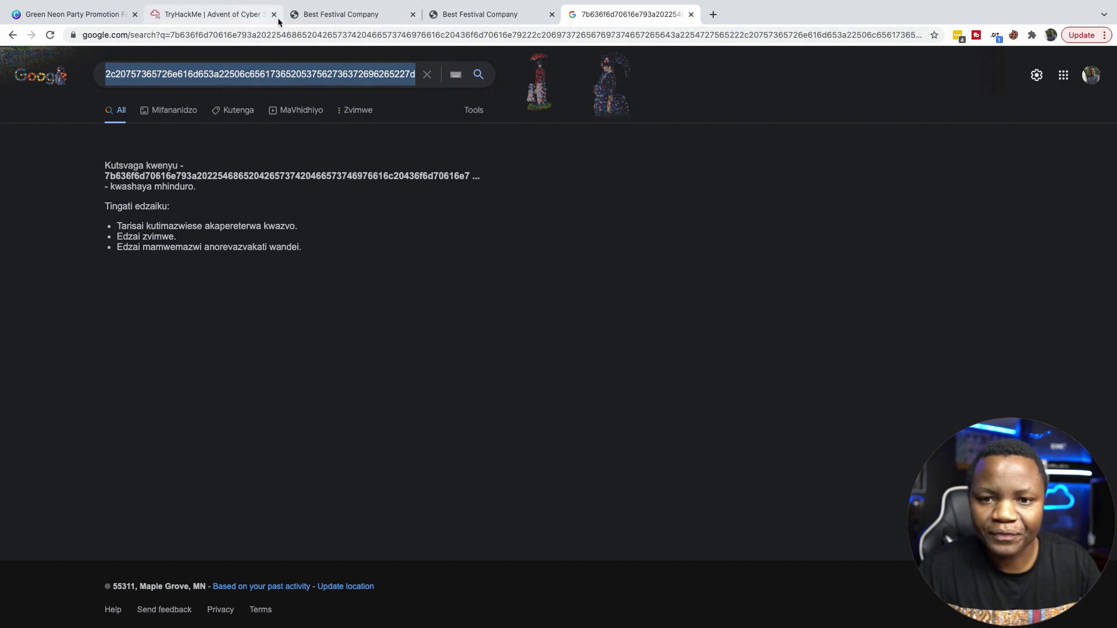
Submit 'hexadecimal' as the cookie's encoding answer on TryHackMe.
click(225, 17)
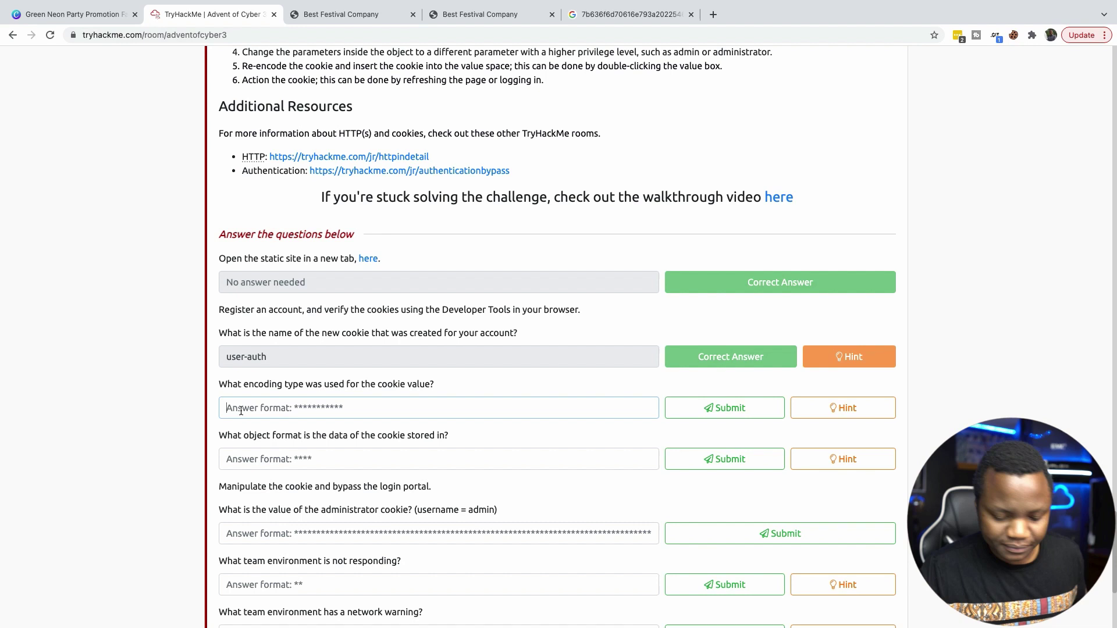
text(hexadecimal)
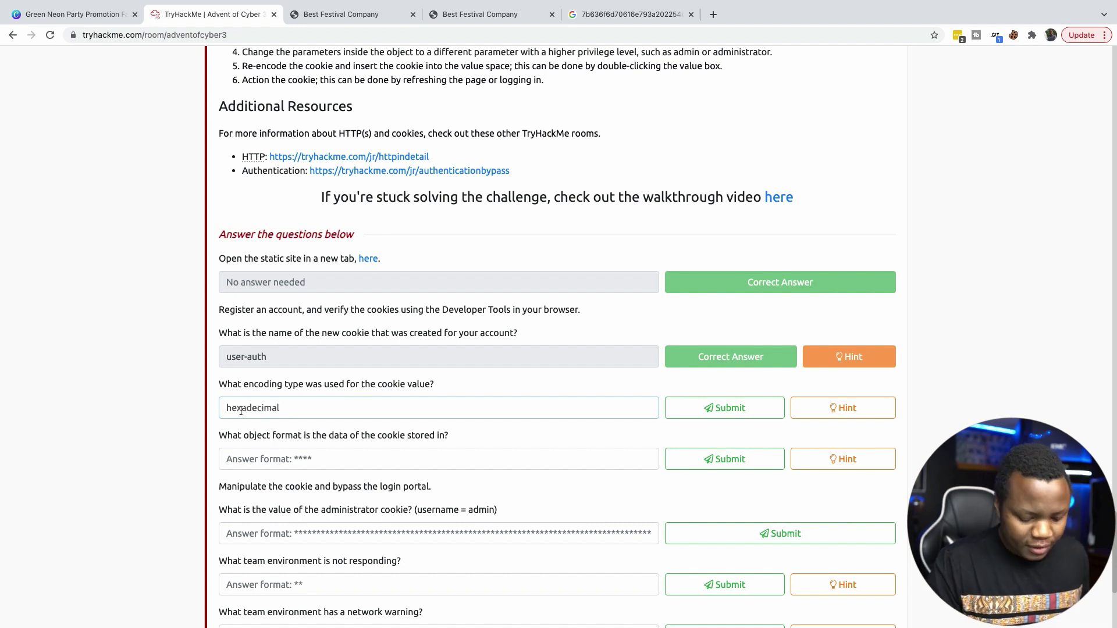
key(Return)
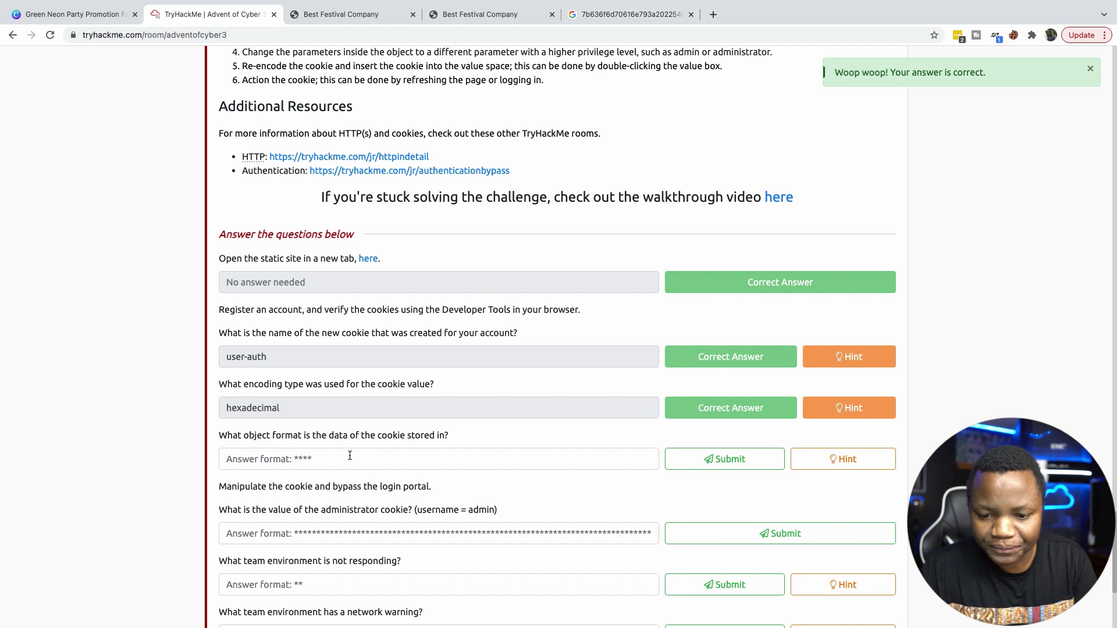
scroll(350, 456, down, 1)
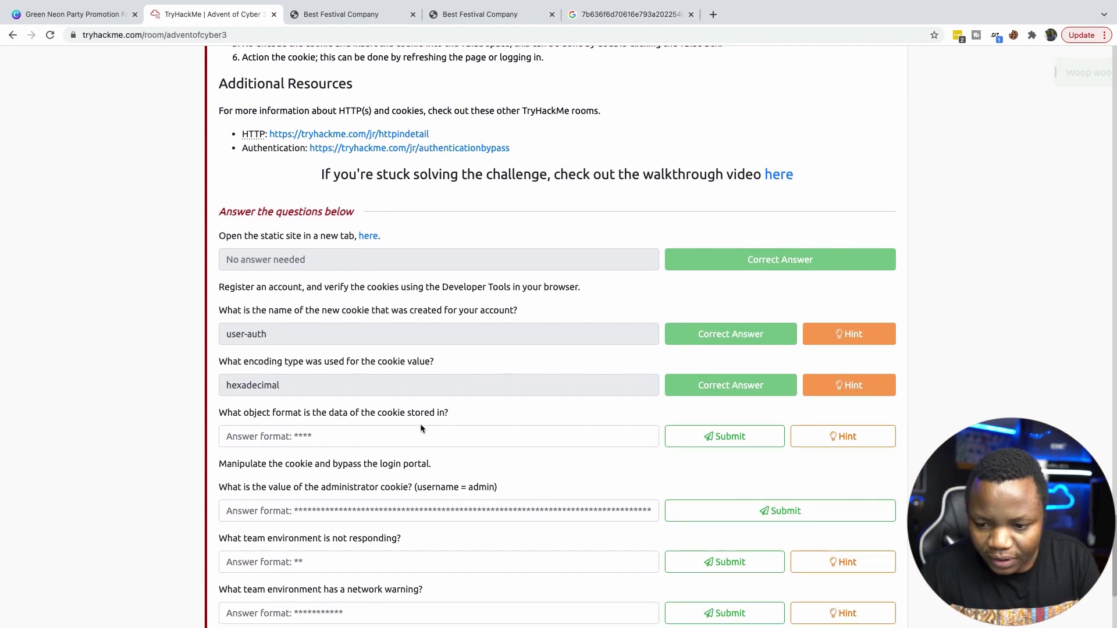
click(589, 12)
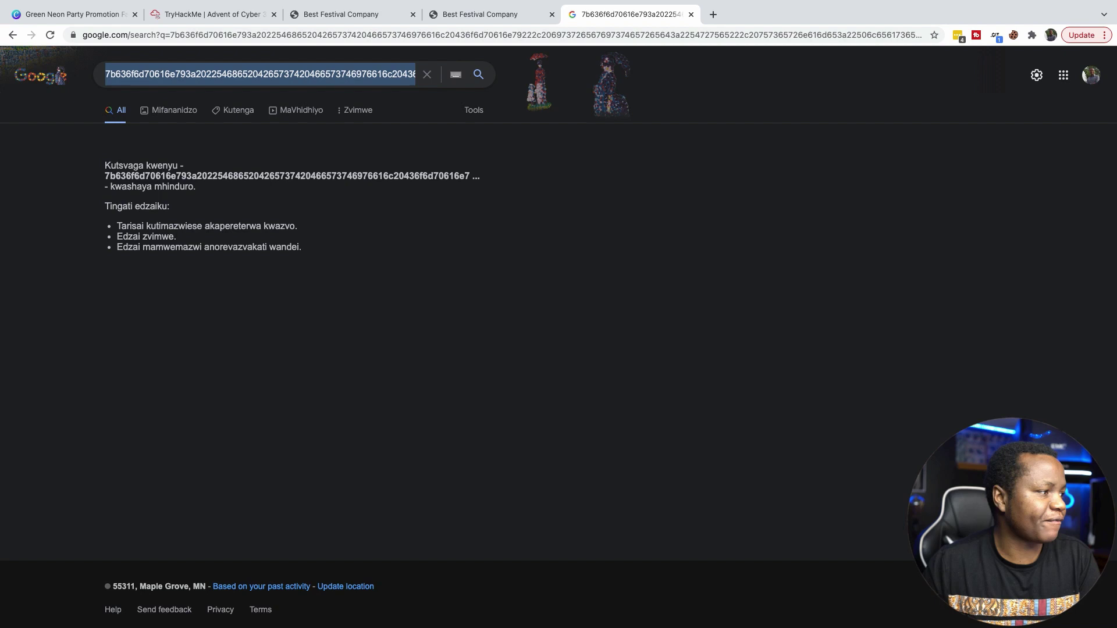
Decode the cookie hex in Cryptii into JSON showing username 'Please Subscribe'.
key(super+Tab)
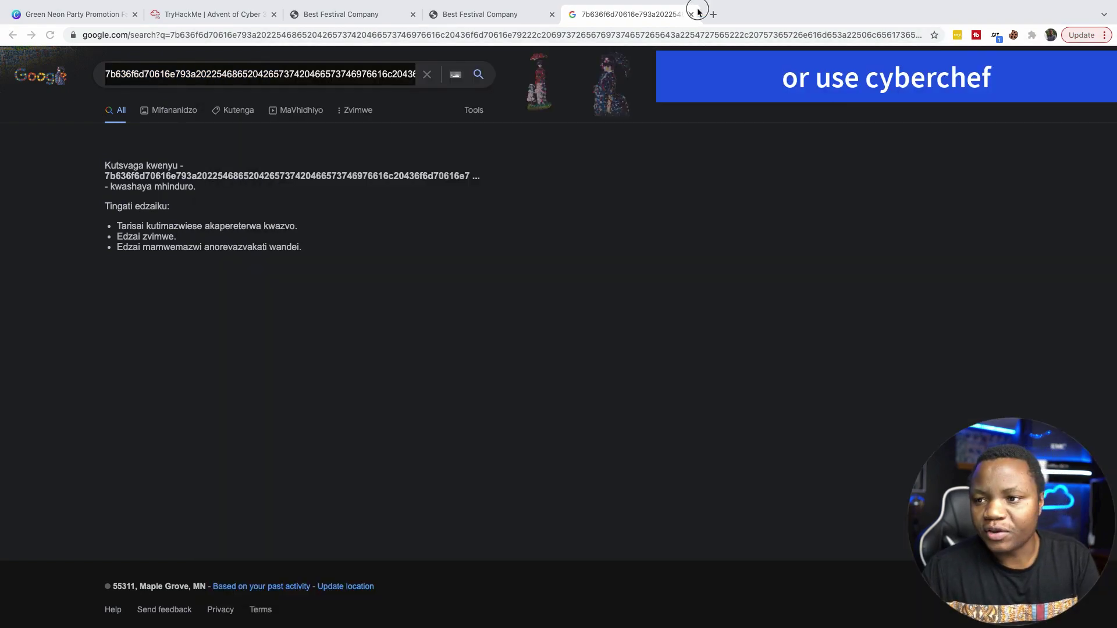
drag(697, 11, 695, 19)
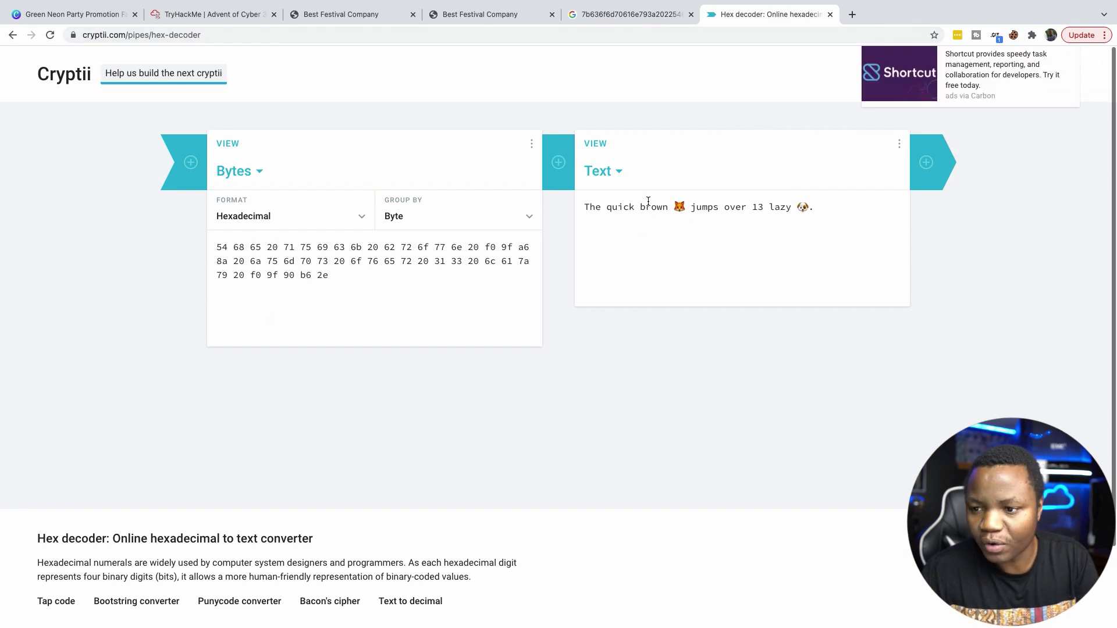
drag(343, 274, 204, 244)
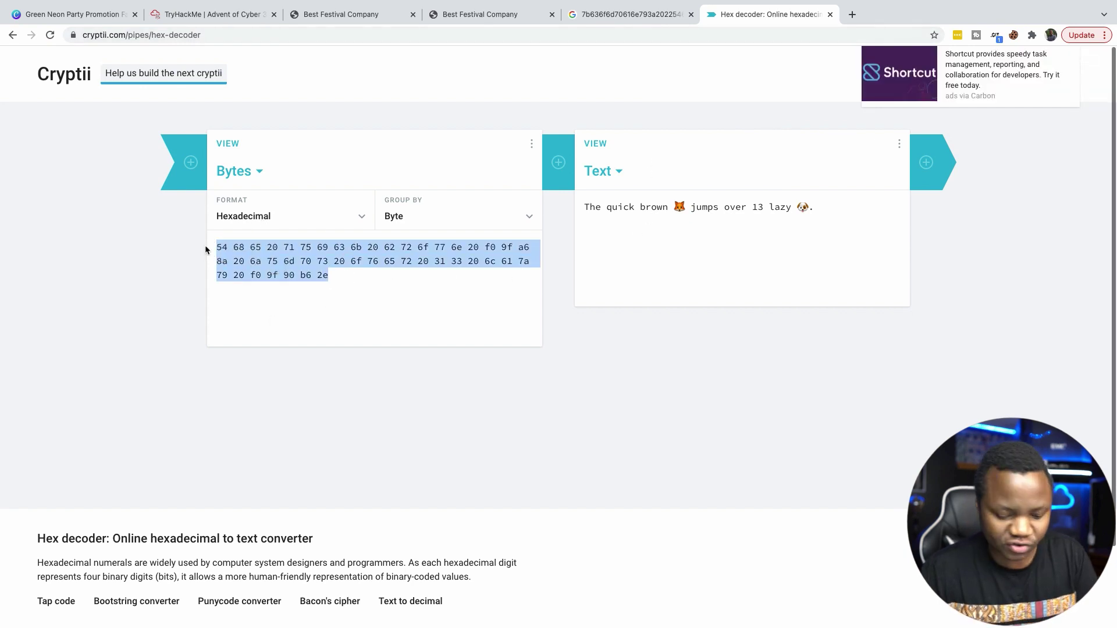
key(BackSpace)
key(super+v)
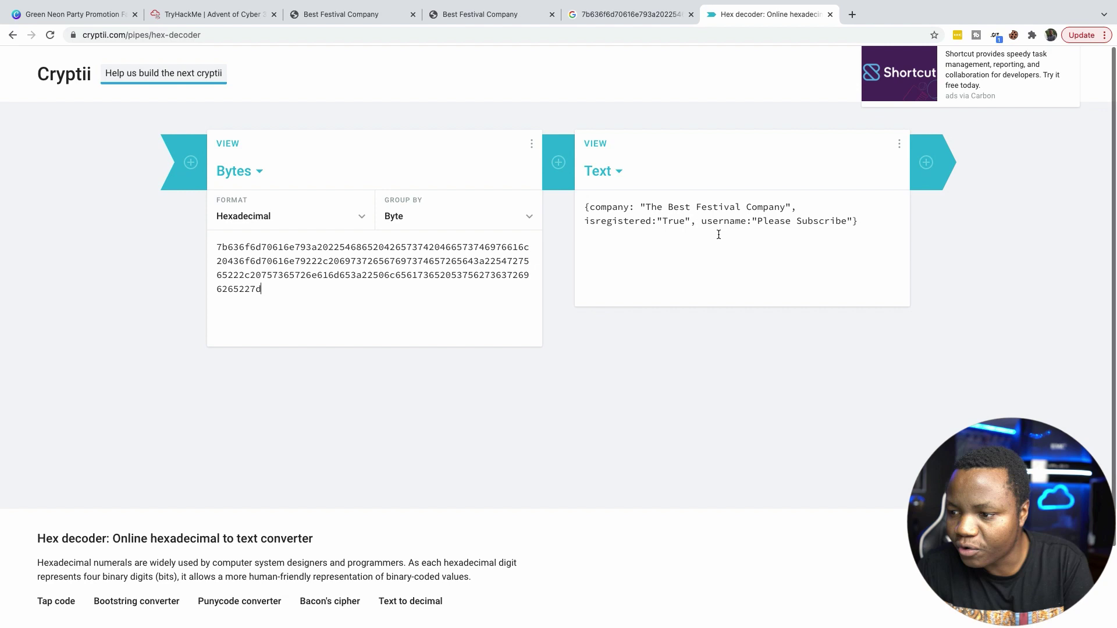
click(587, 206)
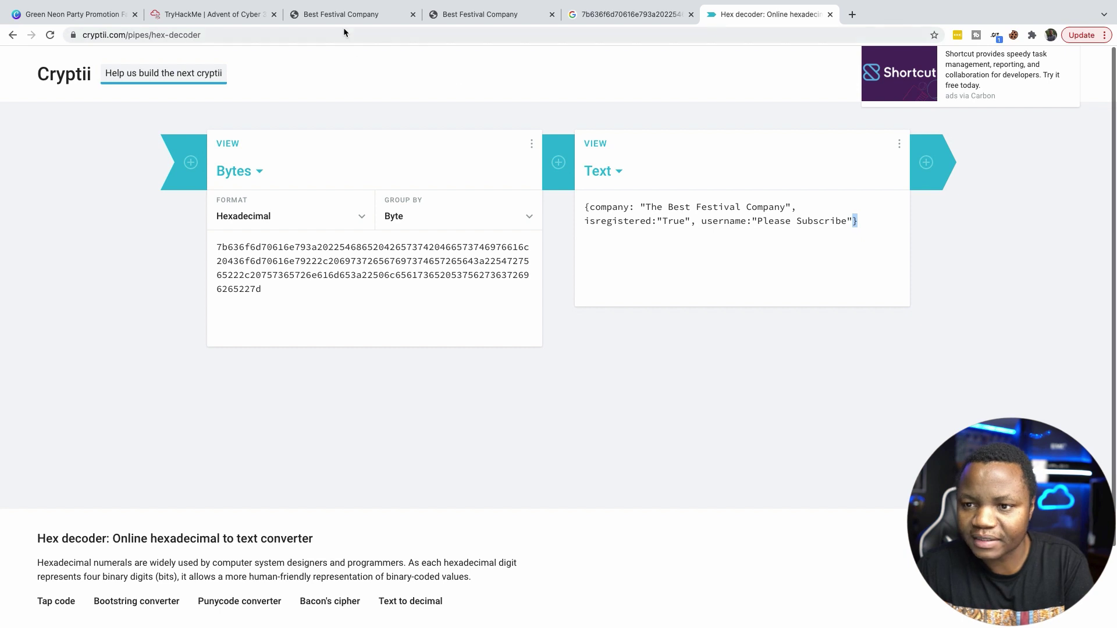
Submit 'json' as the cookie's object-format answer on TryHackMe.
click(192, 14)
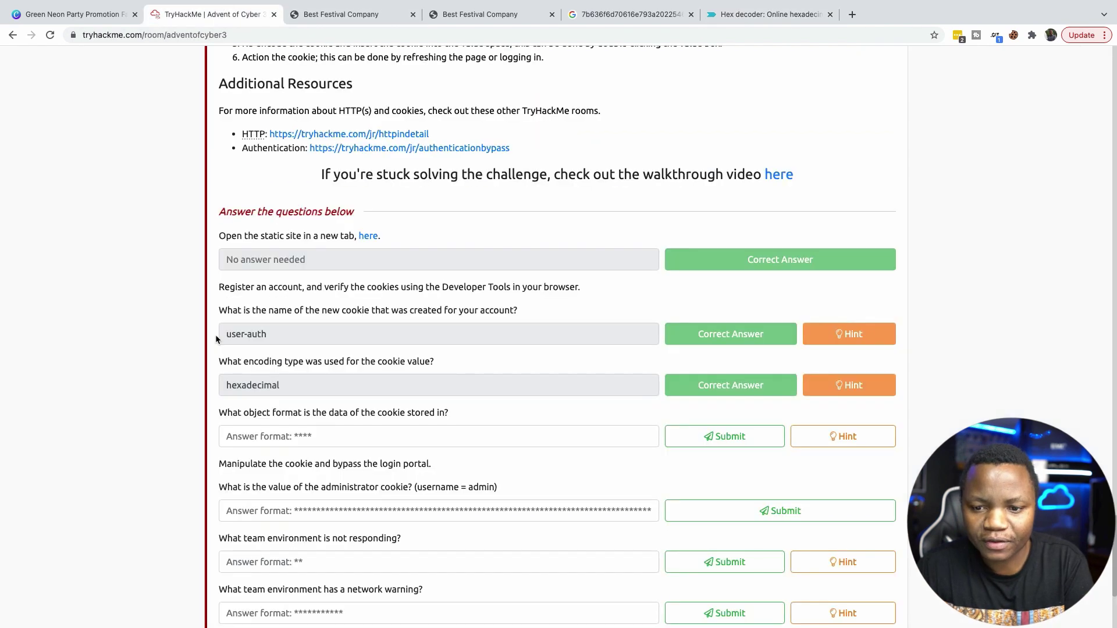
click(295, 437)
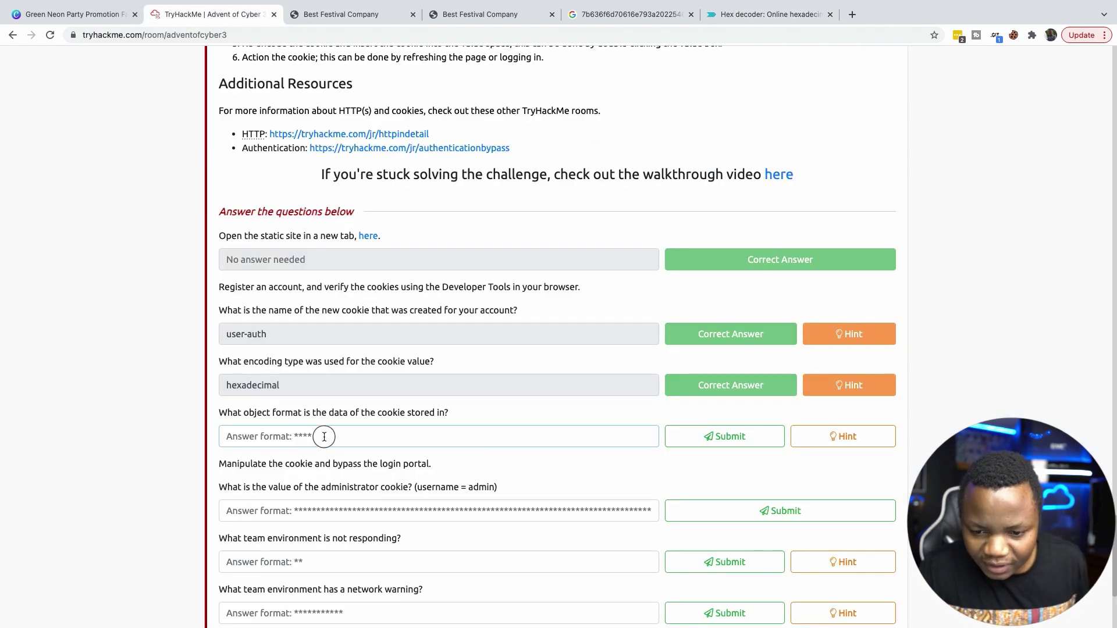
scroll(379, 442, down, 4)
click(317, 218)
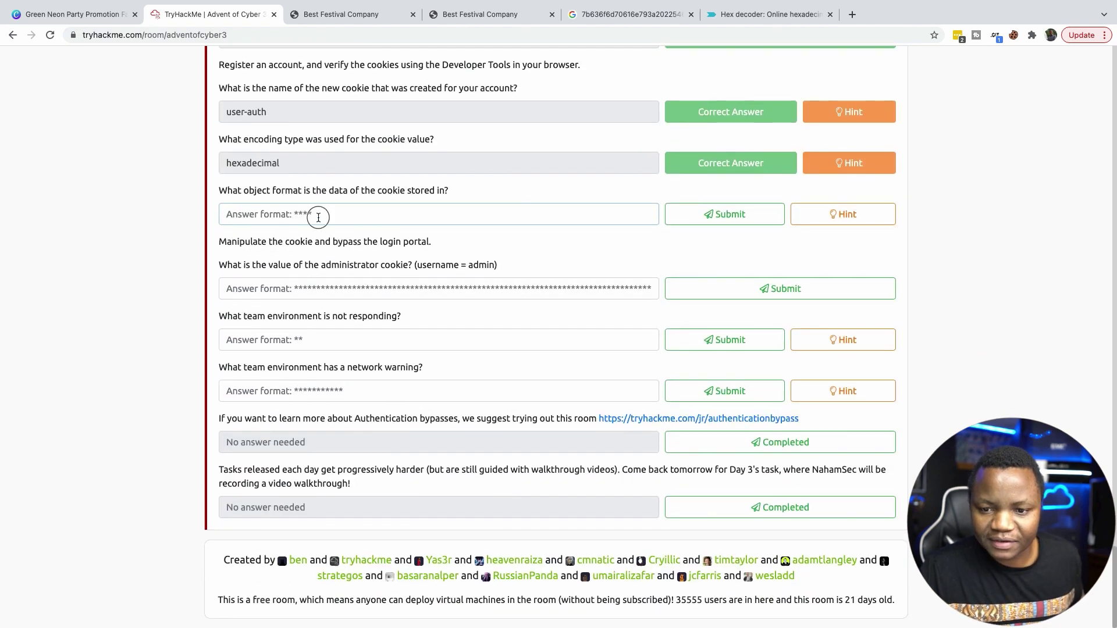
text(json)
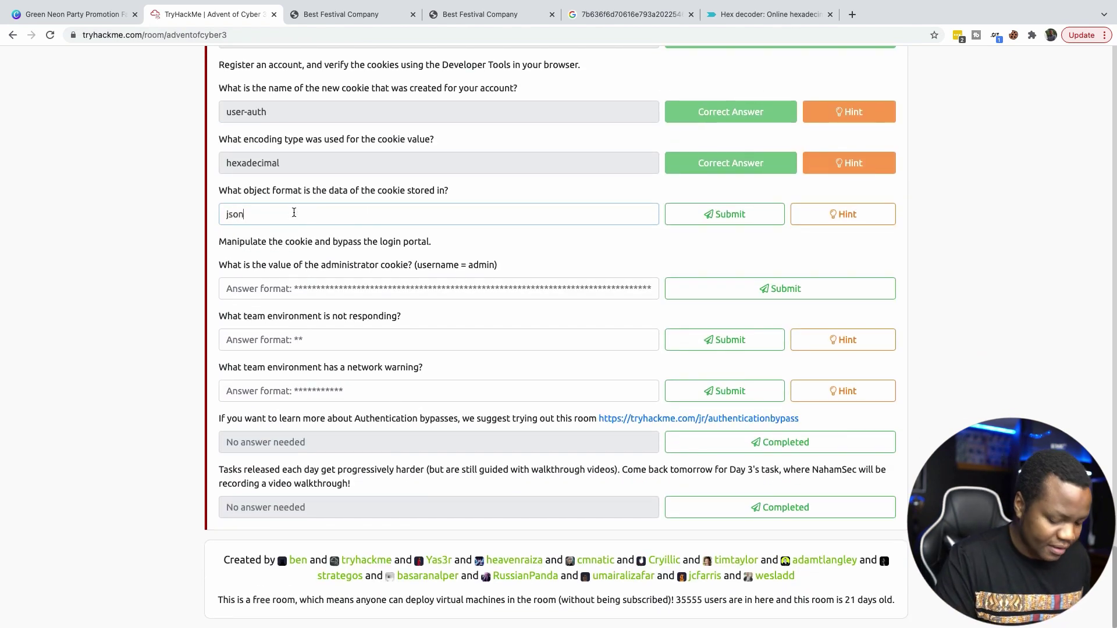
click(714, 215)
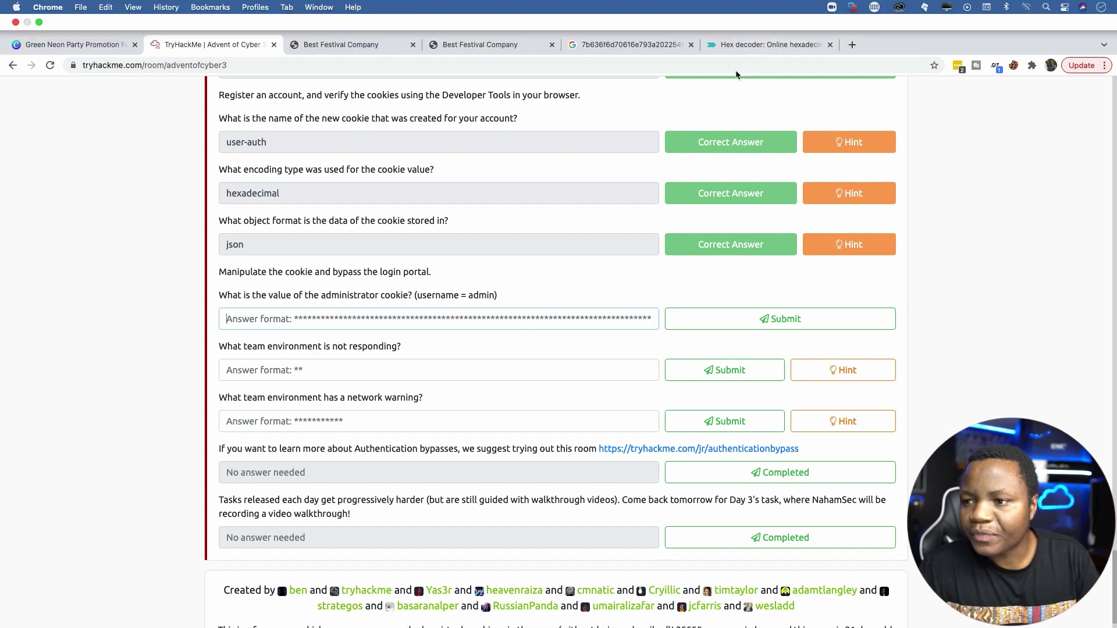
click(734, 50)
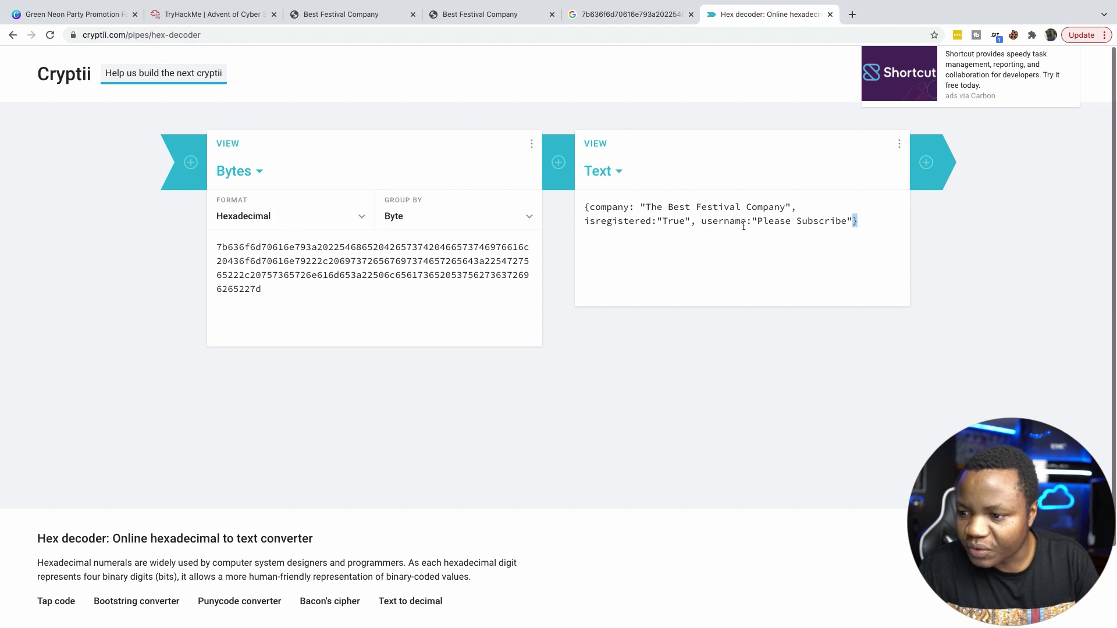
Change the decoded JSON username from 'Please Subscribe' to 'admin'.
click(847, 220)
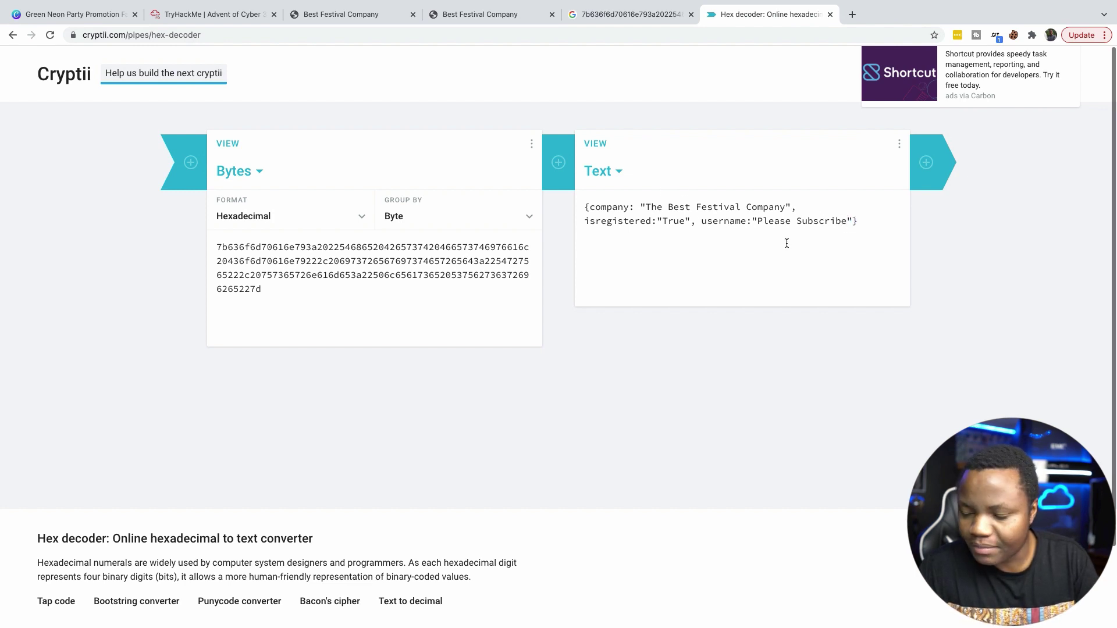
key(BackSpace)
key(BackSpace)
key(BackSpace)
key(BackSpace)
key(BackSpace)
key(BackSpace)
key(BackSpace)
key(BackSpace)
key(BackSpace)
key(BackSpace)
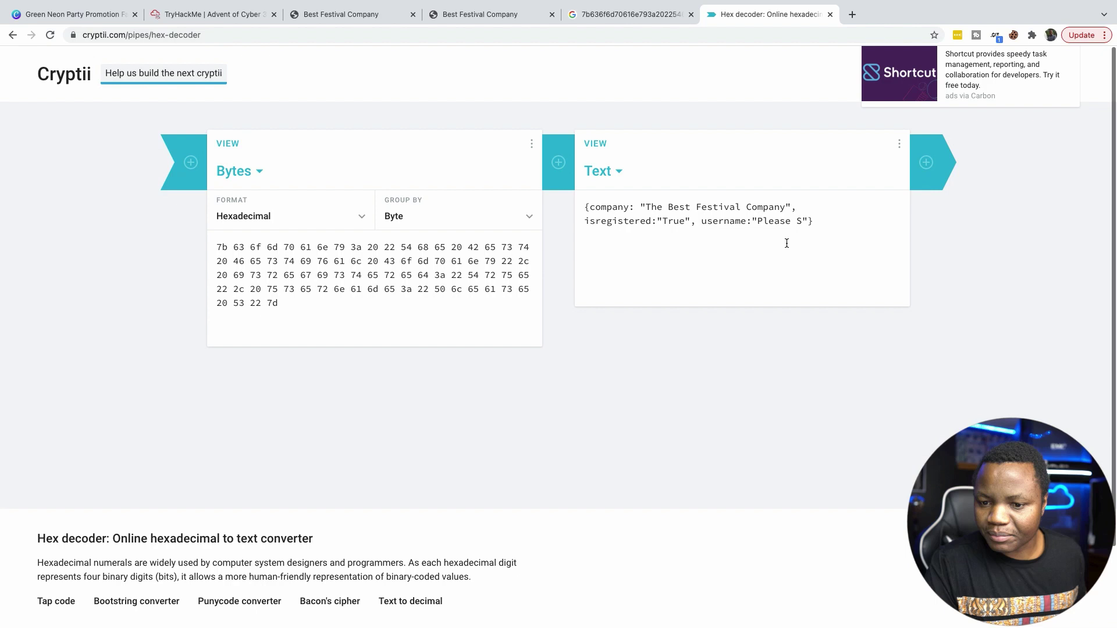
key(BackSpace)
key(BackSpace)
key(BackSpace)
key(BackSpace)
key(BackSpace)
key(BackSpace)
text(admin)
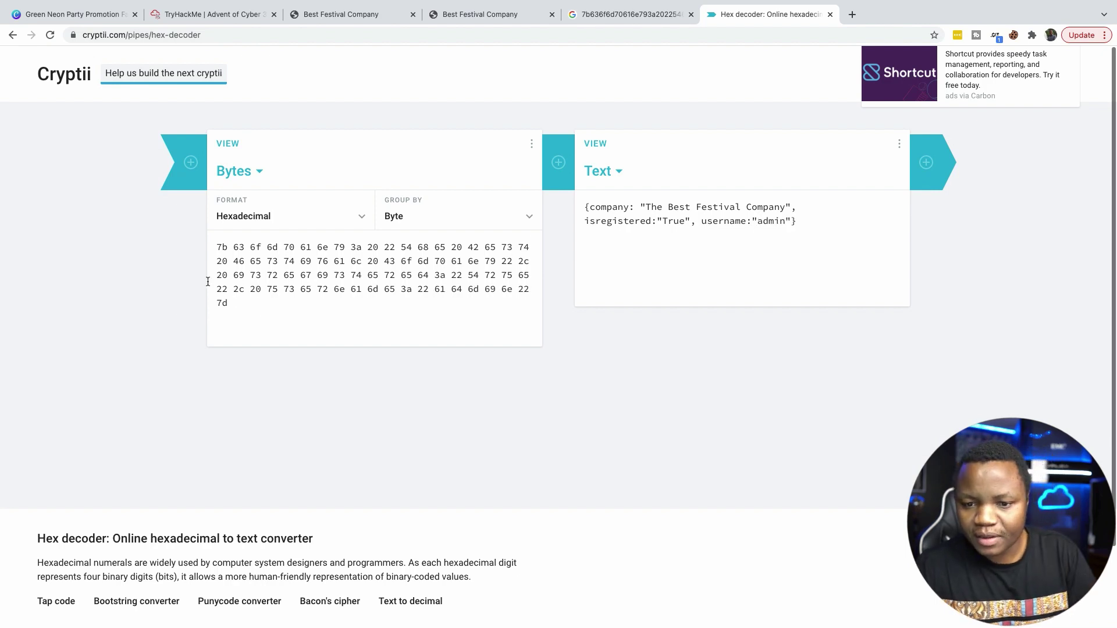
Copy the re-encoded admin cookie hex bytes.
drag(238, 305, 212, 243)
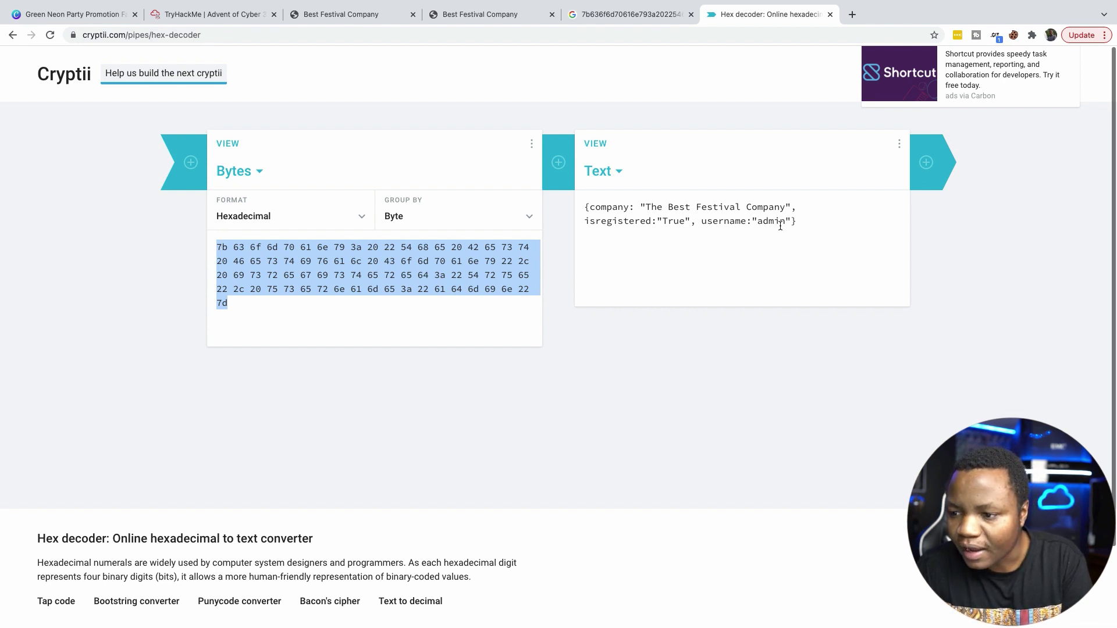
mouse_move(785, 221)
mouse_down()
mouse_move(759, 221)
mouse_move(769, 221)
mouse_up()
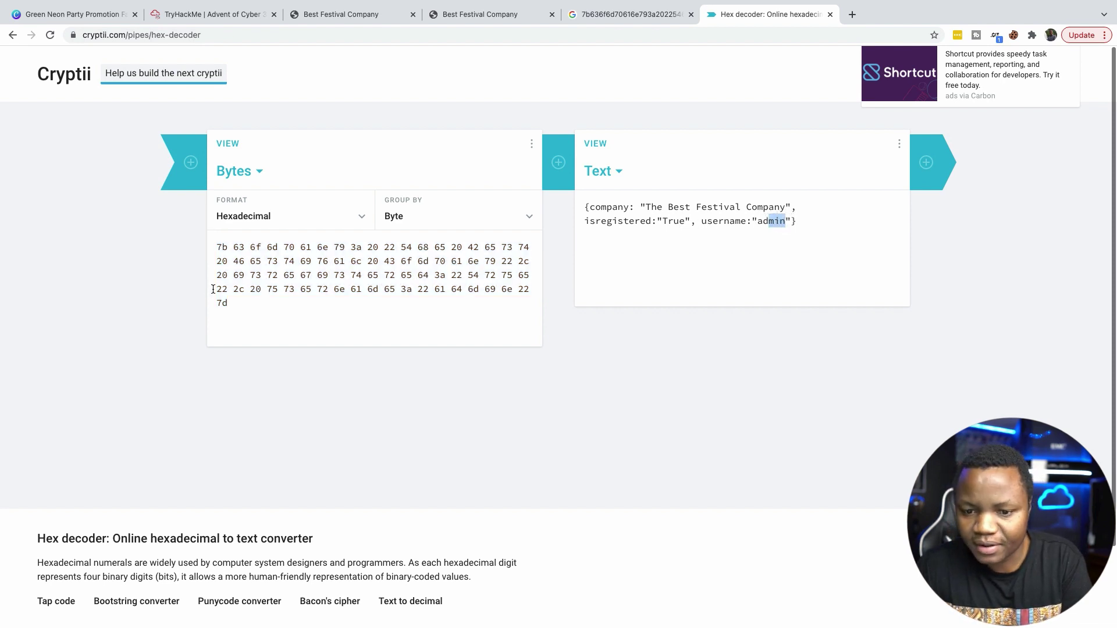
click(244, 308)
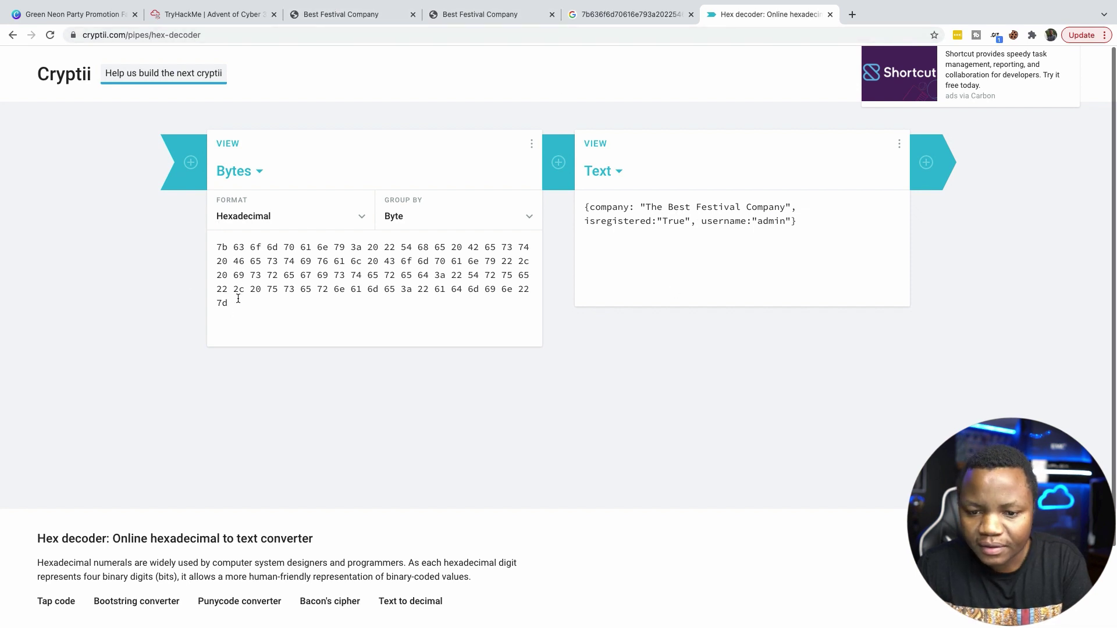
drag(238, 298, 200, 242)
right_click(227, 260)
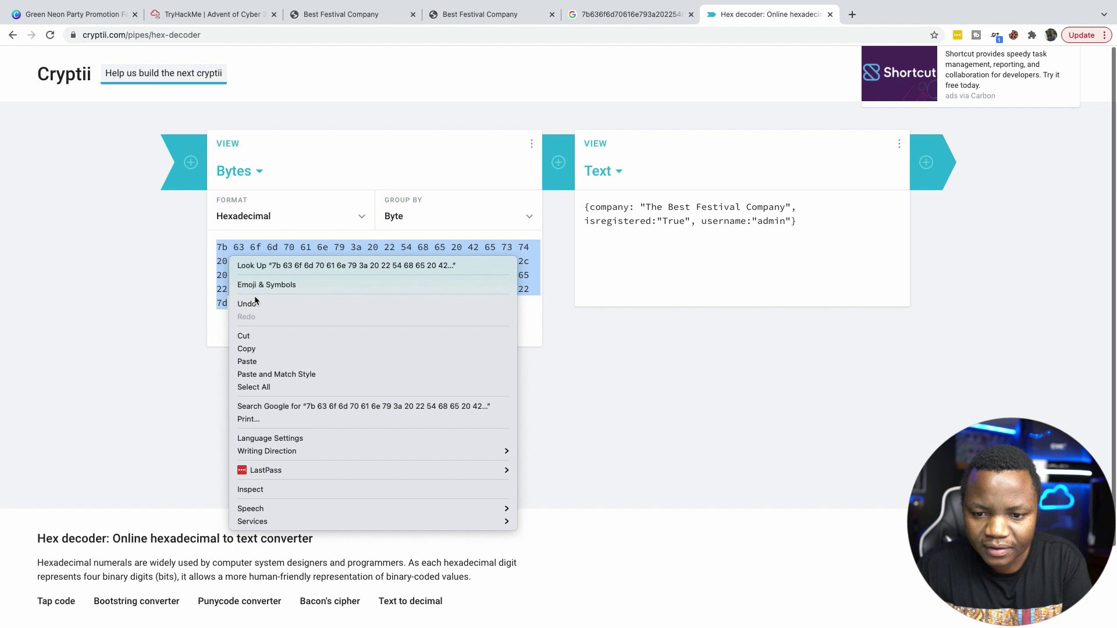
click(247, 349)
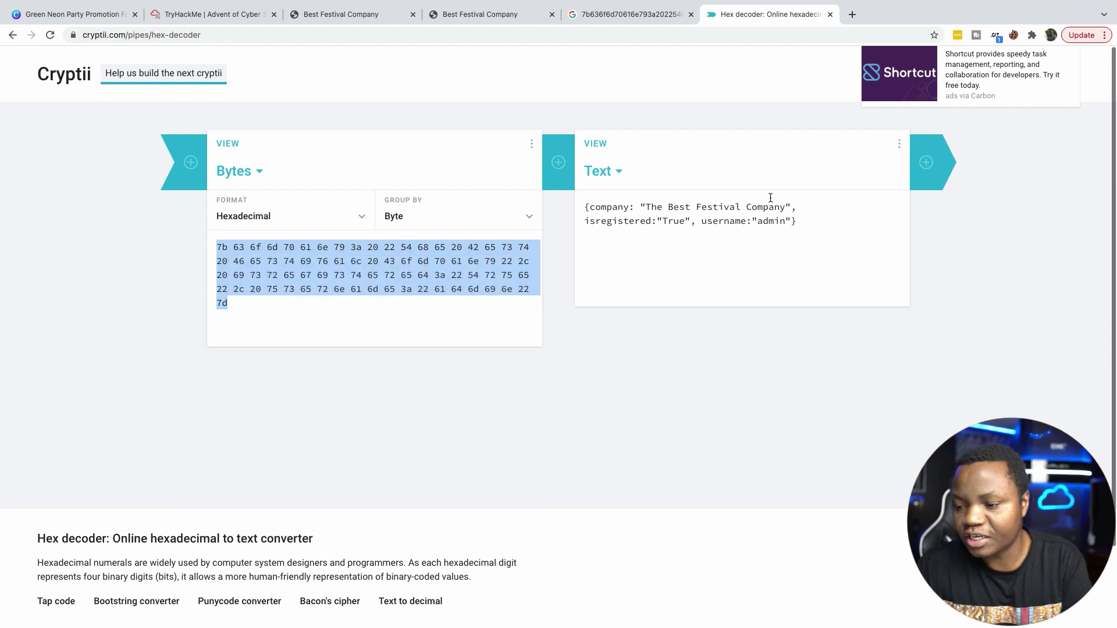
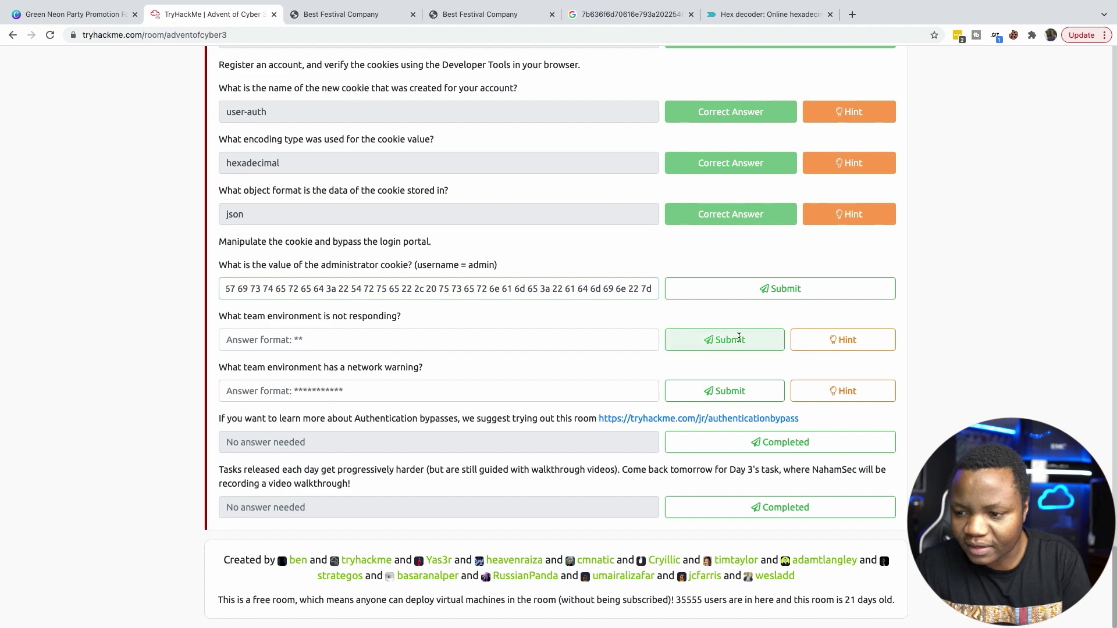
Submit the spaced hex admin-cookie answer, then select that hex value to recheck it.
click(765, 291)
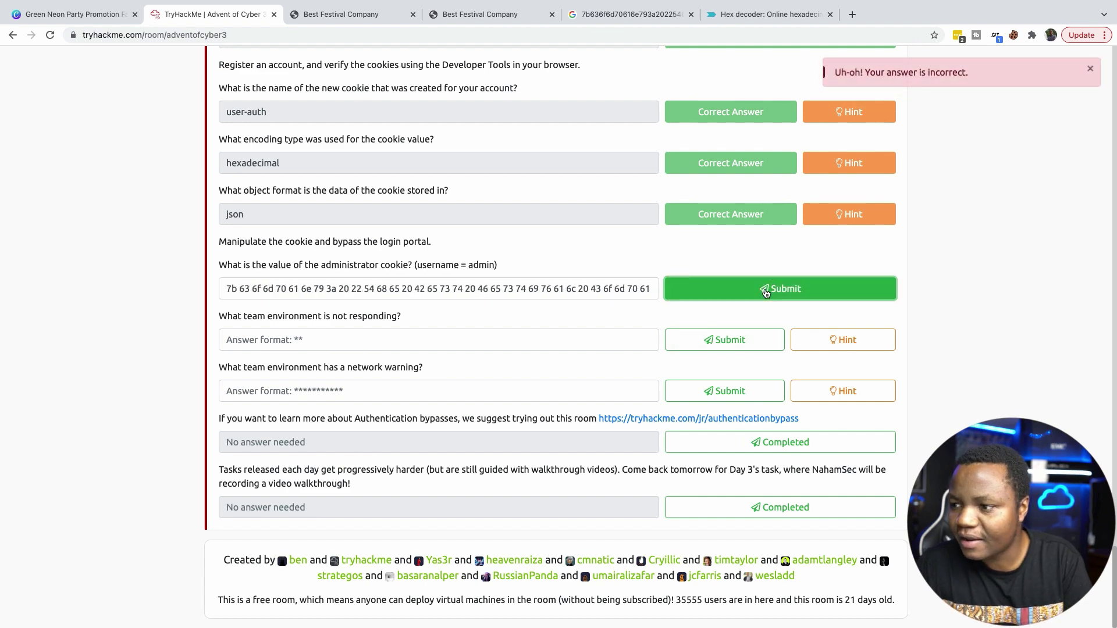
drag(654, 290, 195, 281)
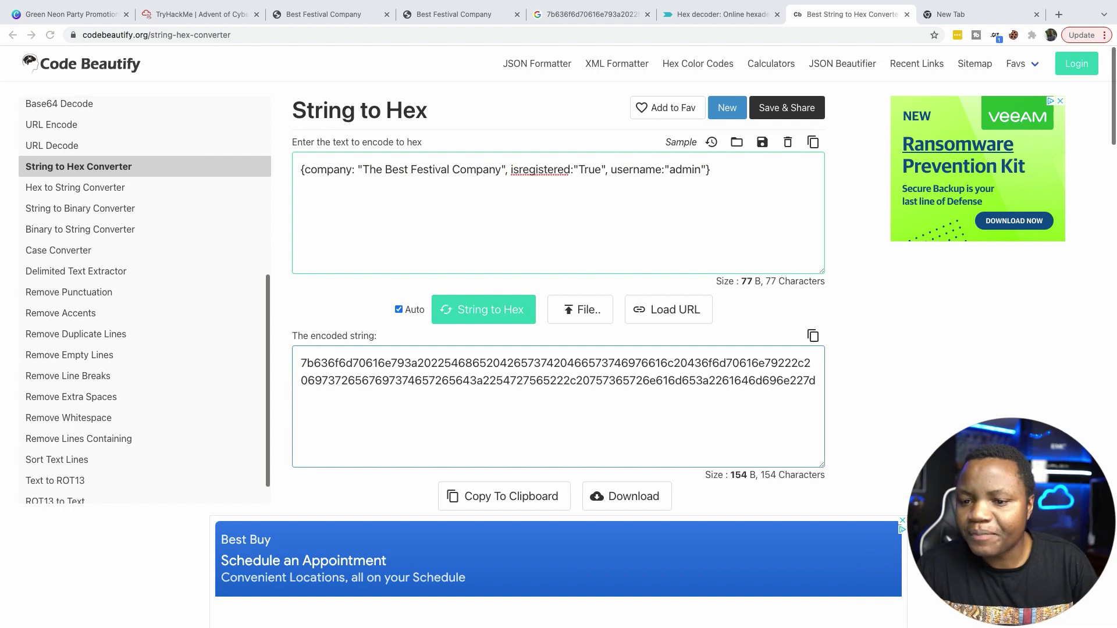
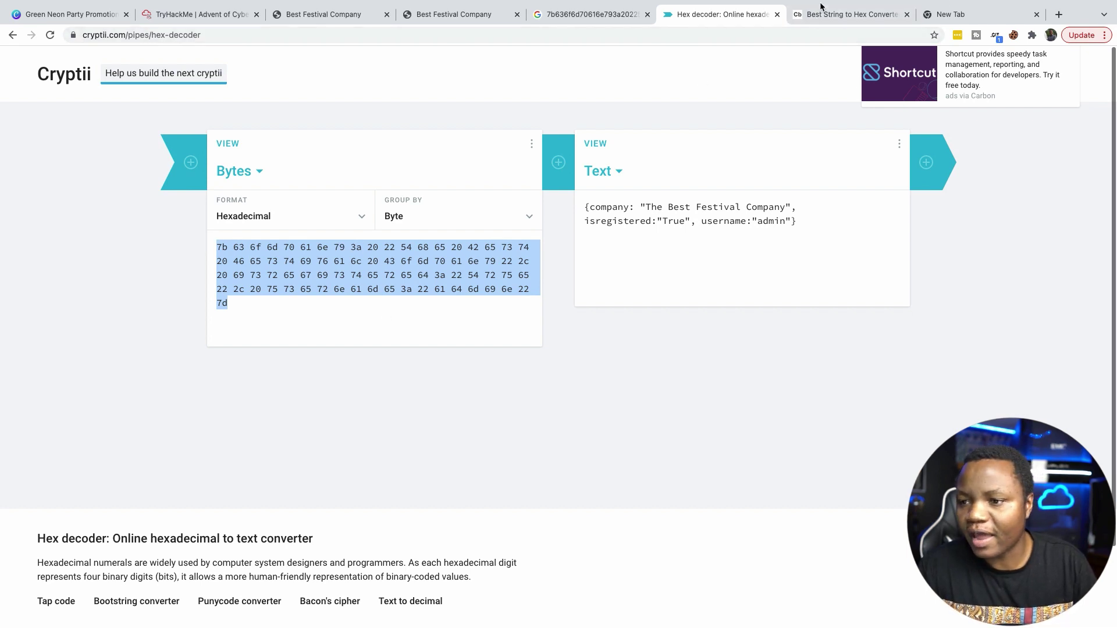
In String to Hex, check the admin username in the JSON input and select the 154-character hex output.
click(835, 16)
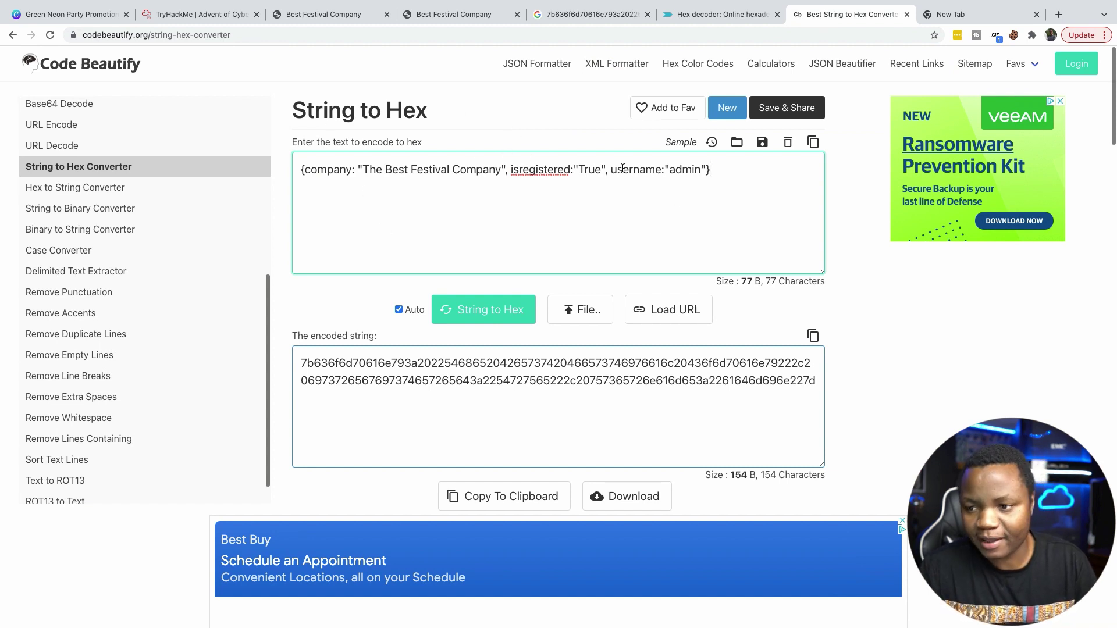
drag(720, 169, 279, 172)
click(686, 175)
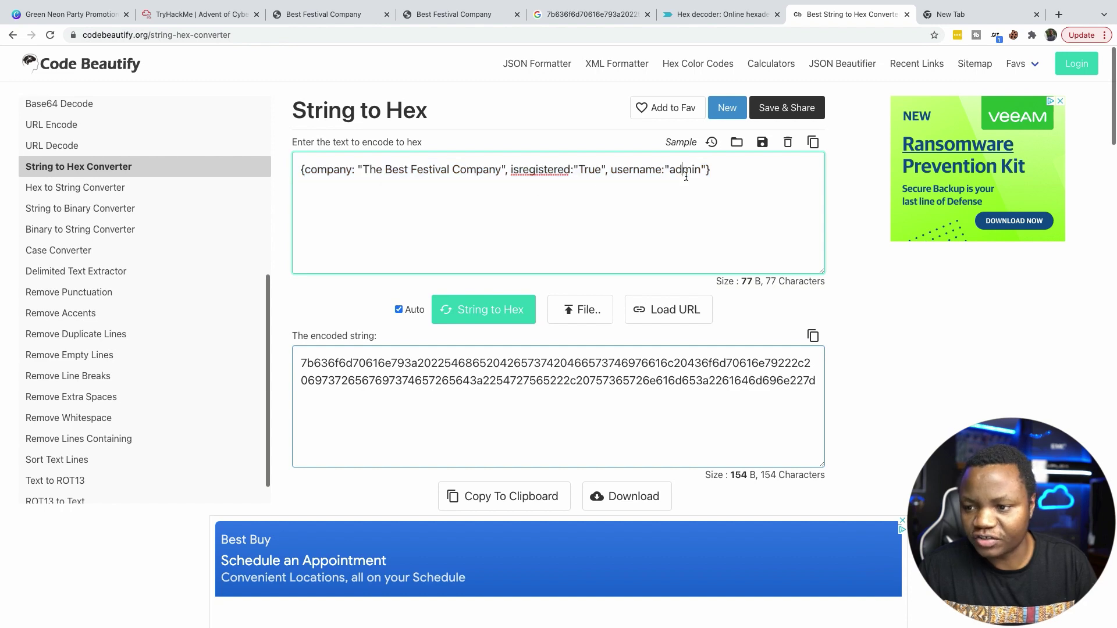
drag(703, 171, 675, 171)
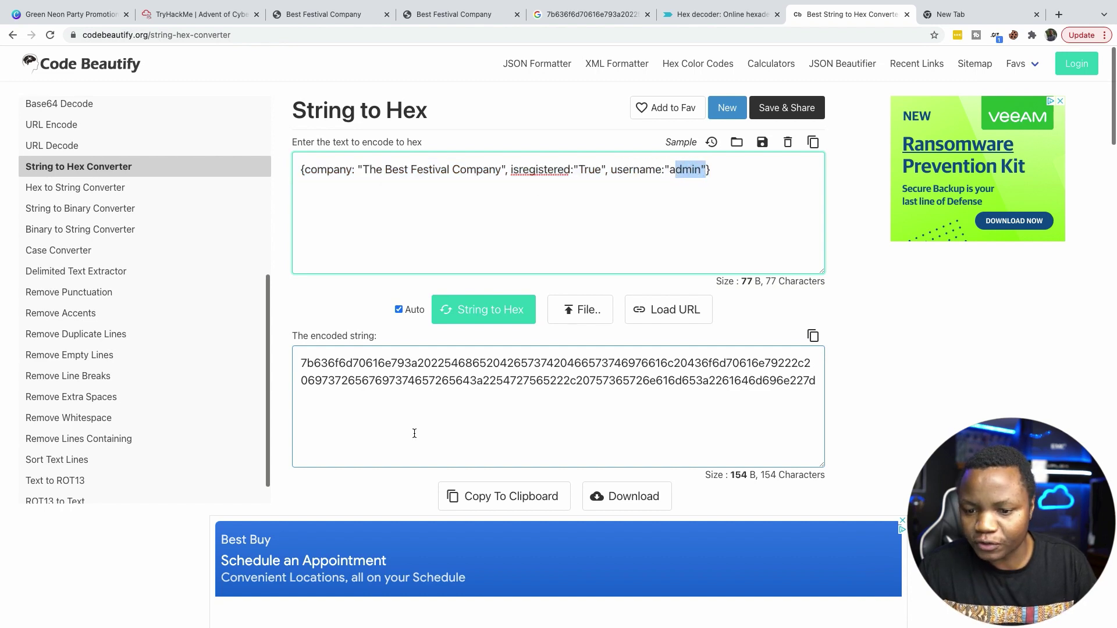
drag(817, 384, 334, 363)
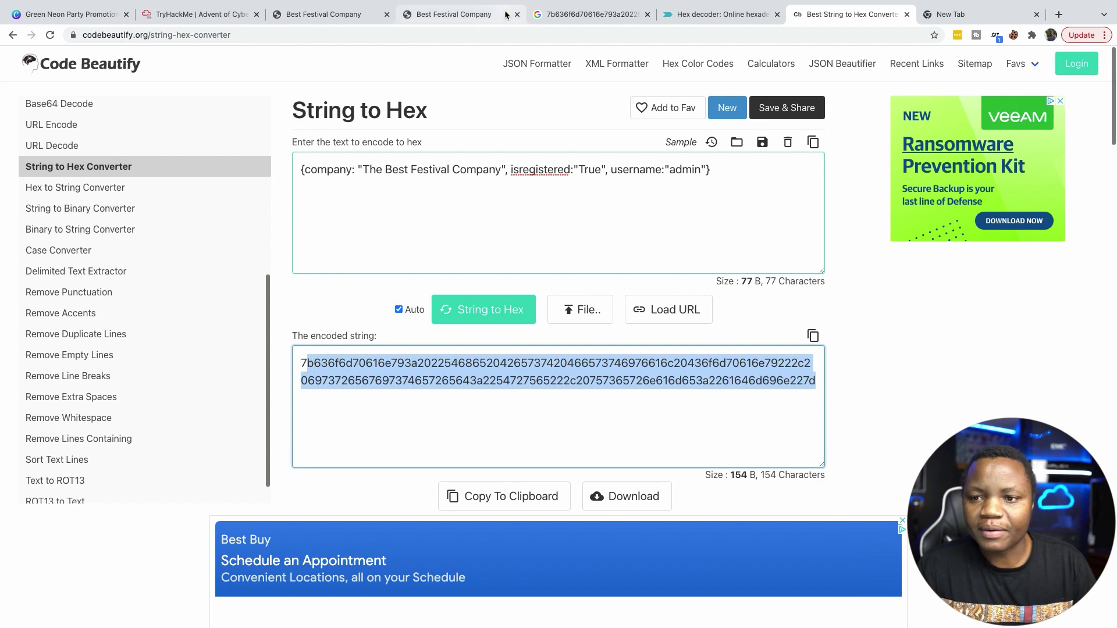
Copy the full admin hex string from Code Beautify and go back to the TryHackMe questions.
click(211, 18)
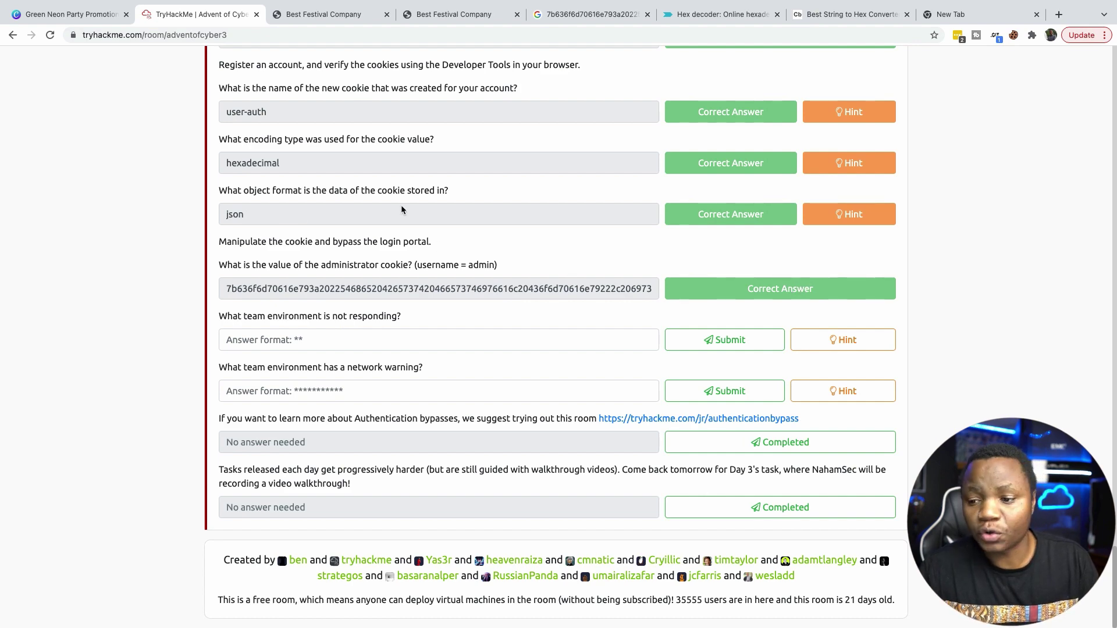
click(845, 18)
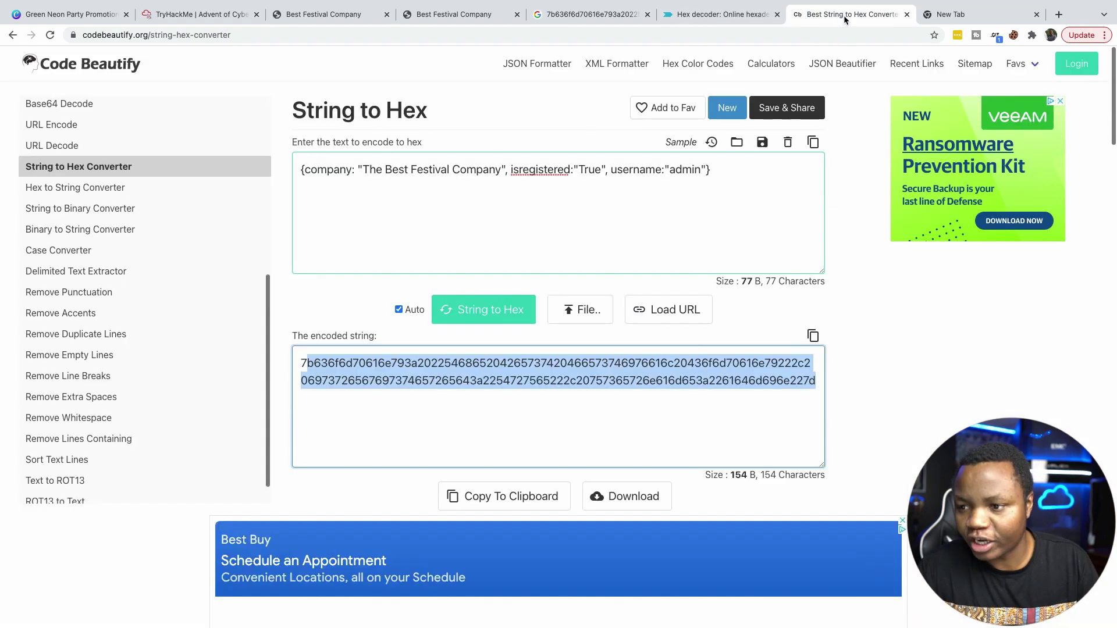
drag(695, 169, 677, 169)
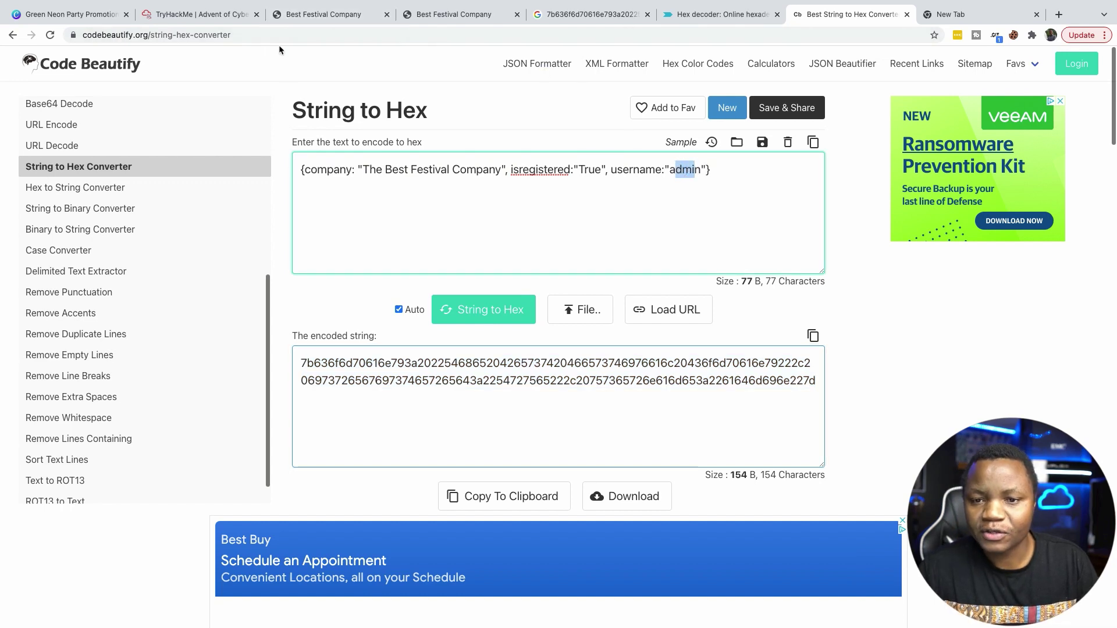
drag(816, 381, 300, 364)
right_click(302, 365)
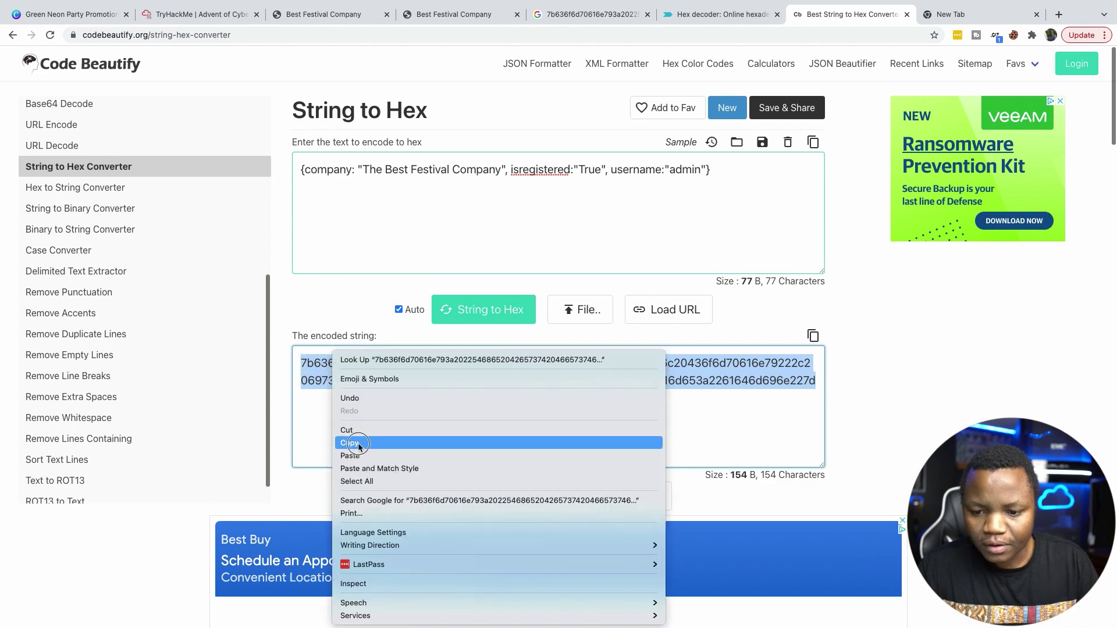
click(356, 443)
click(198, 14)
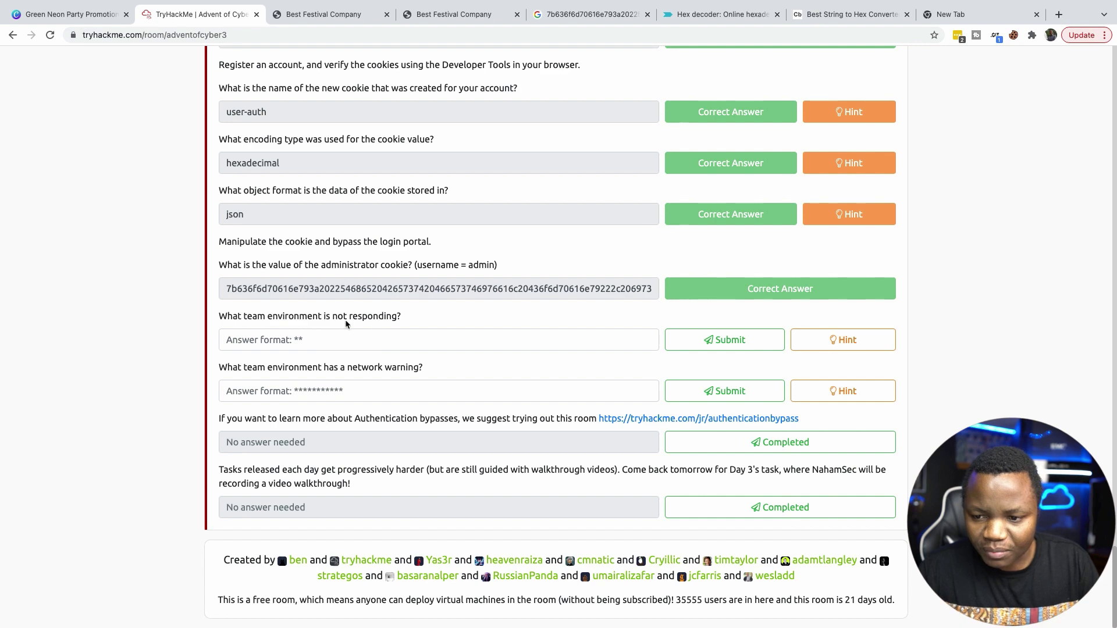
On the Best Festival Company site's DevTools cookie list, start editing the user-auth cookie's Value.
click(268, 340)
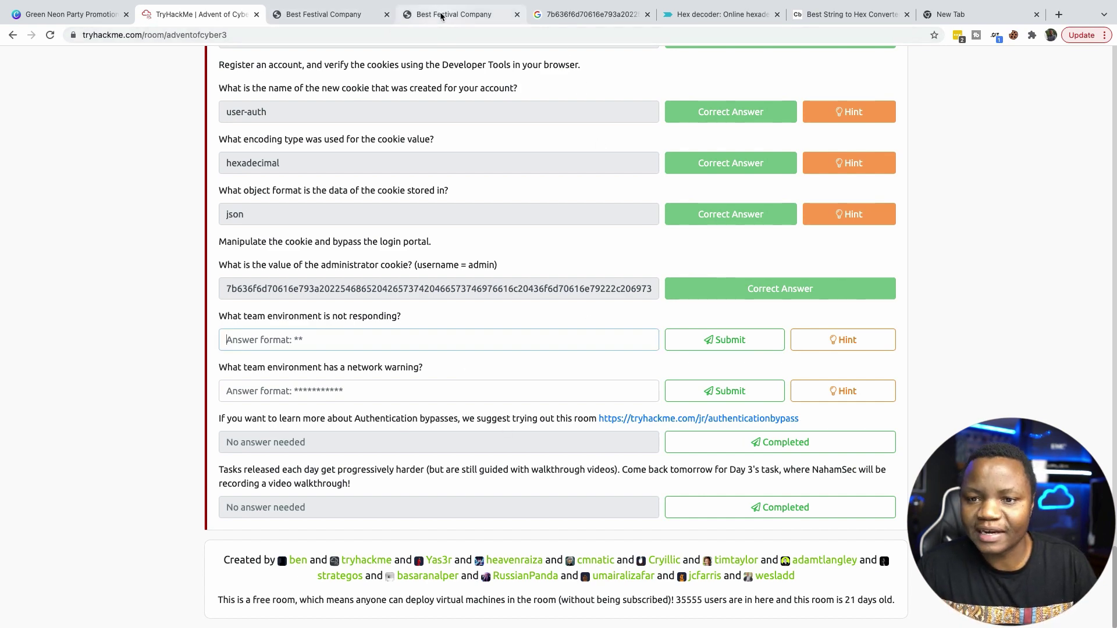
click(345, 15)
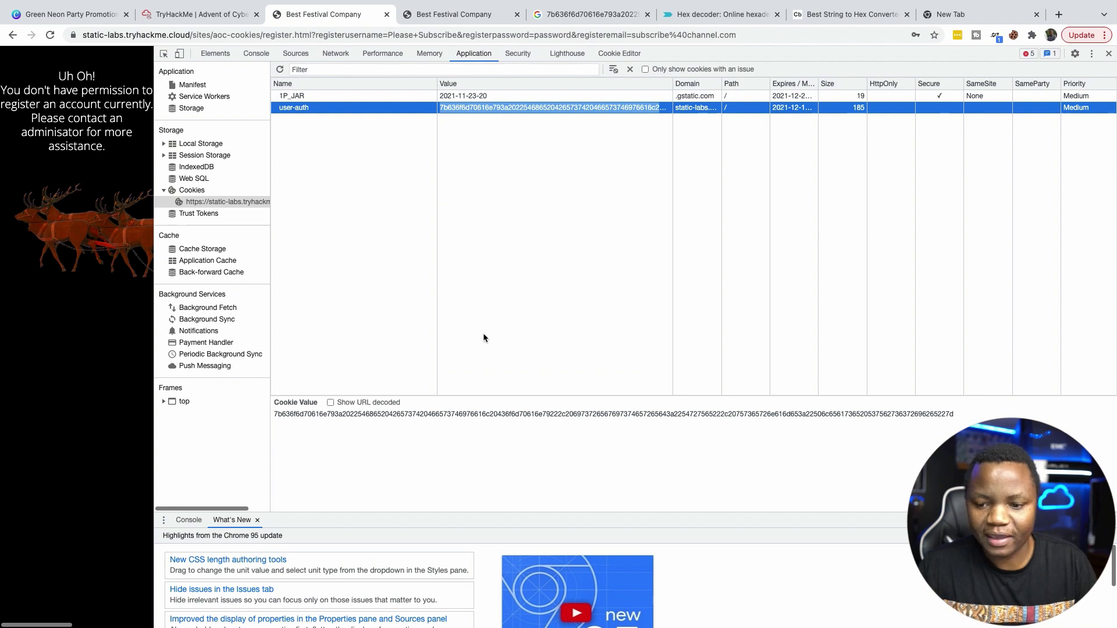
click(954, 414)
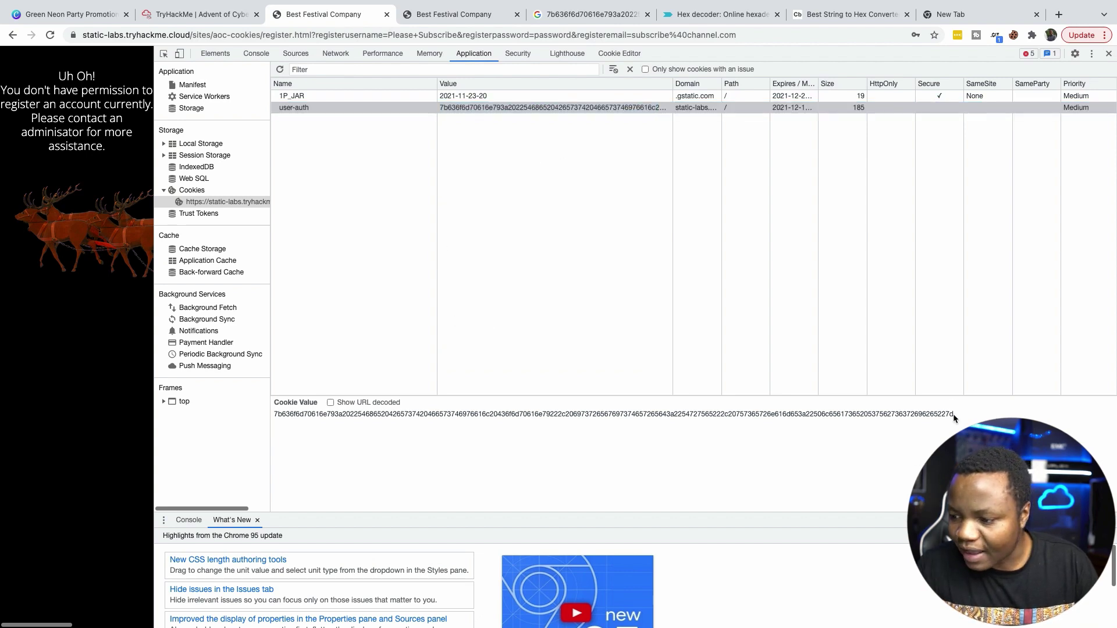
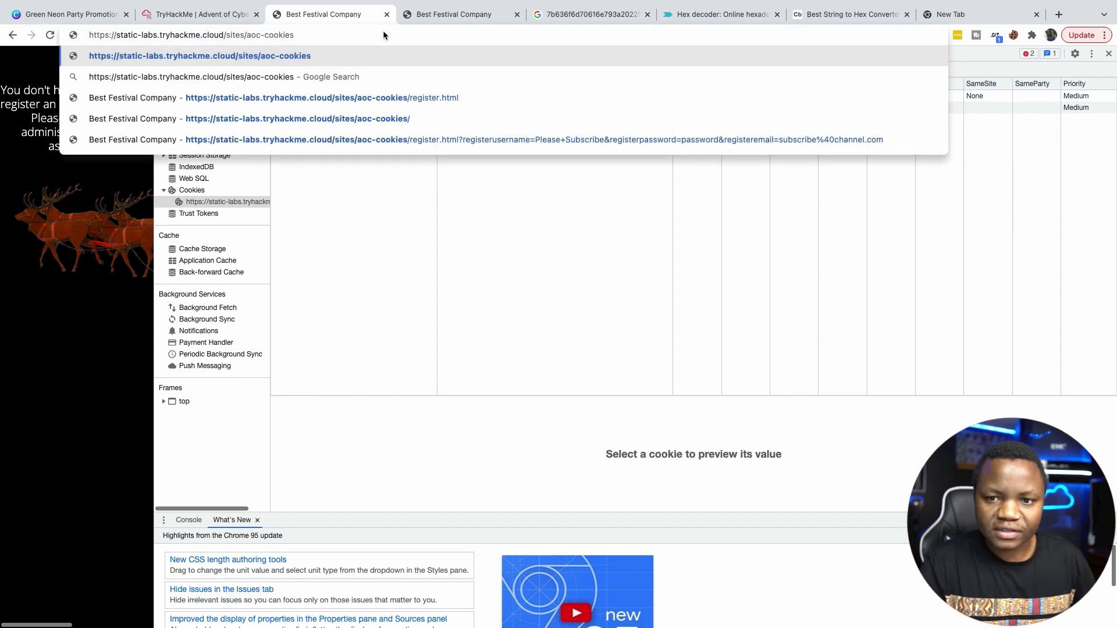
Reload static-labs.tryhackme.cloud/sites/aoc-cookies with the admin-encoded user-auth cookie in place.
key(Return)
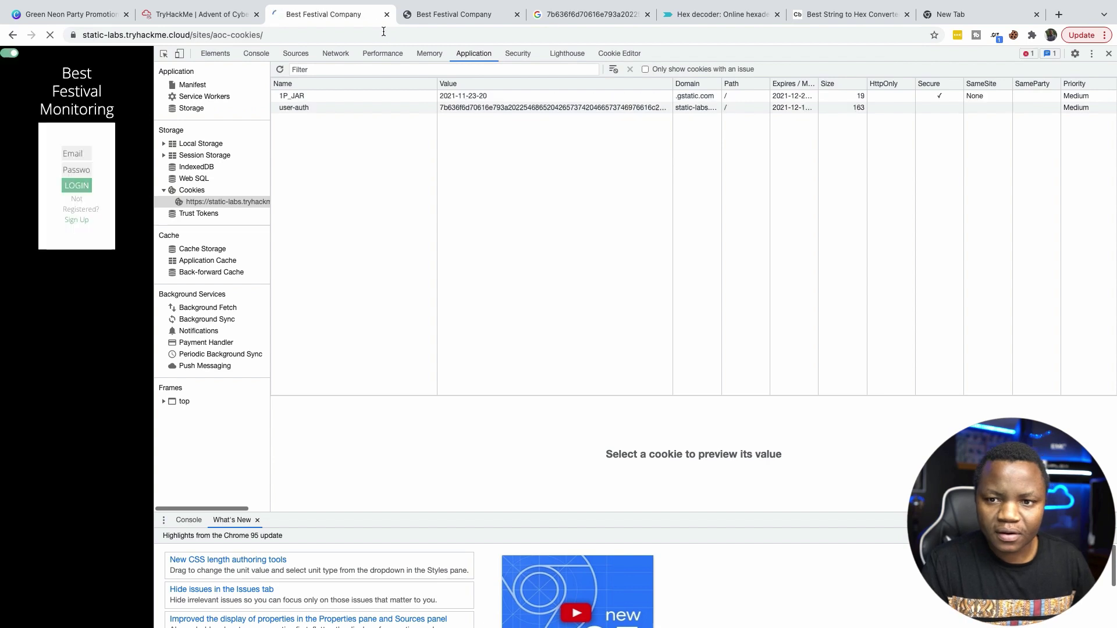
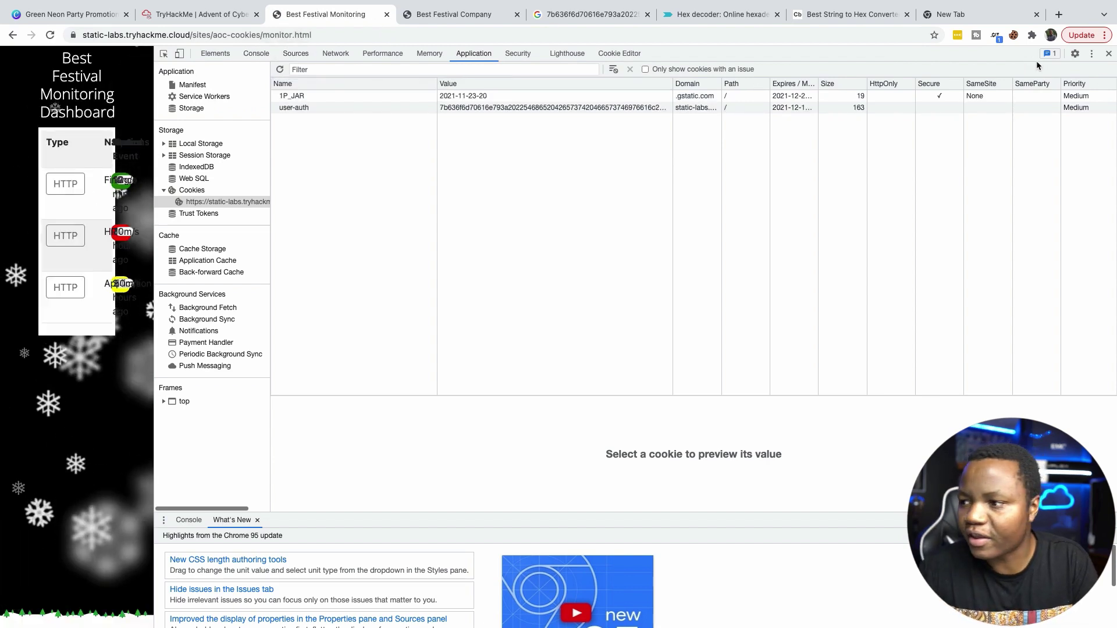
Close DevTools to view the full monitoring dashboard, then return to the TryHackMe questions.
click(1107, 55)
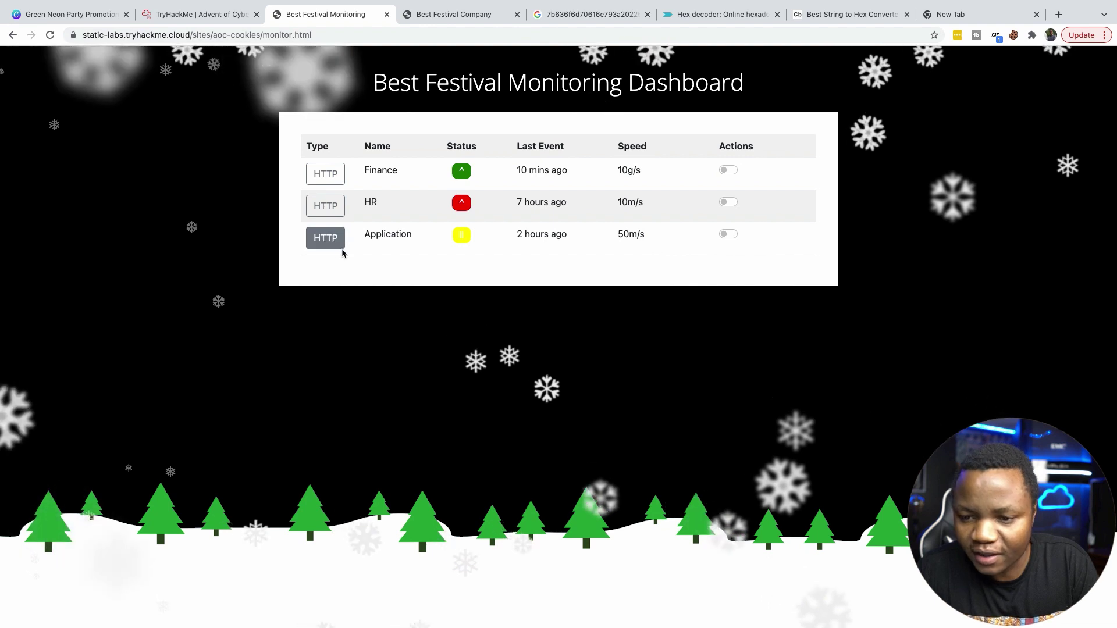
key(ctrl+shift+Tab)
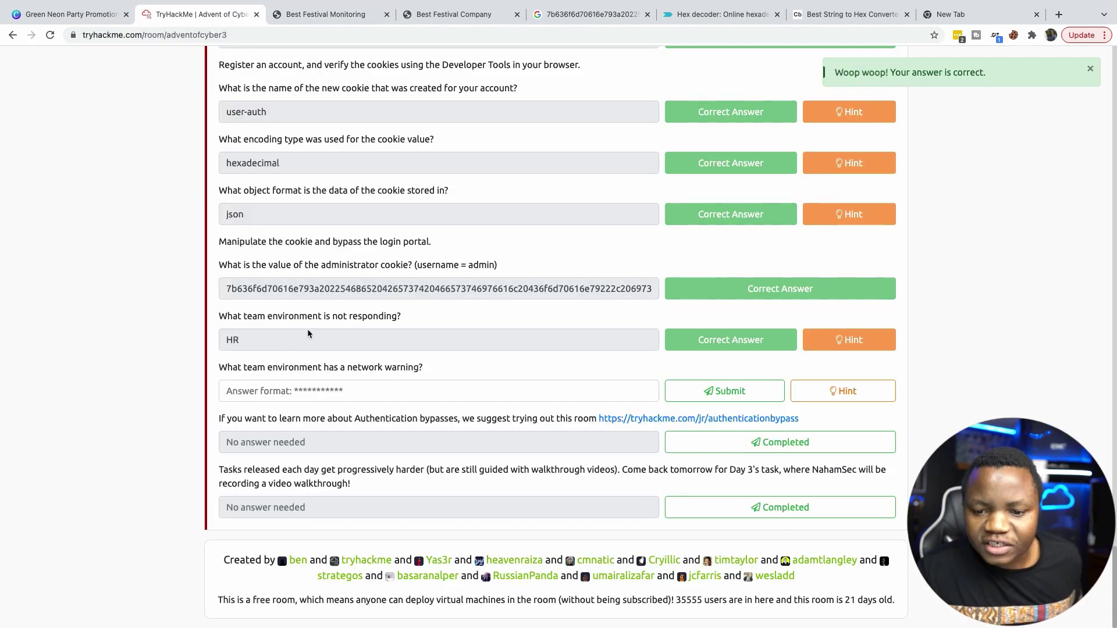
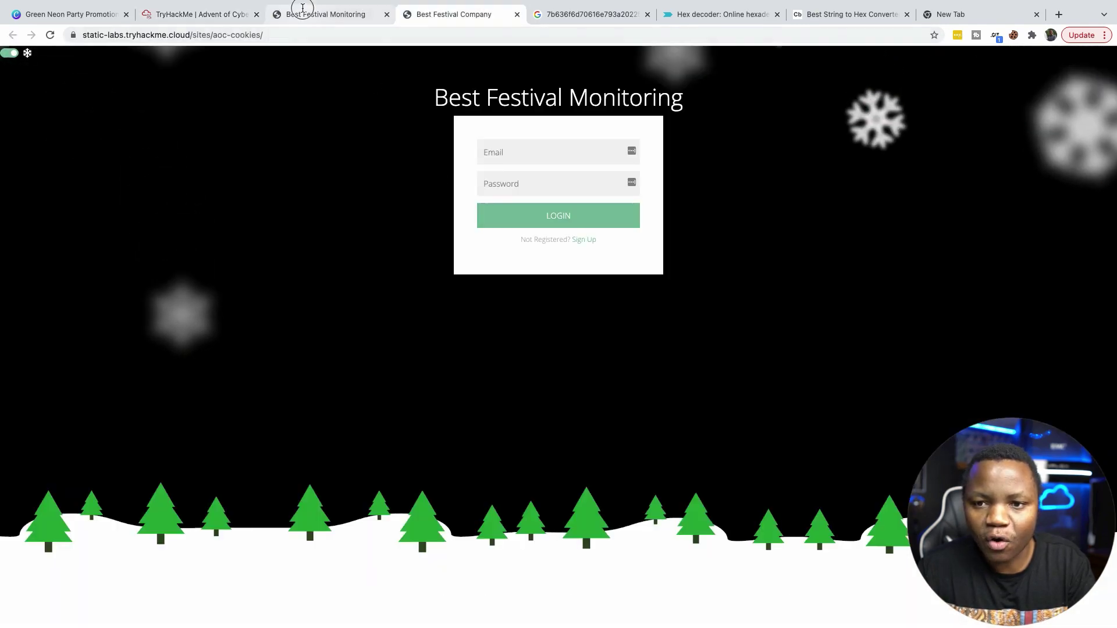
Review the monitoring dashboard (Finance up, HR down, Application warning) and select the 'Application' environment name.
click(305, 12)
click(325, 206)
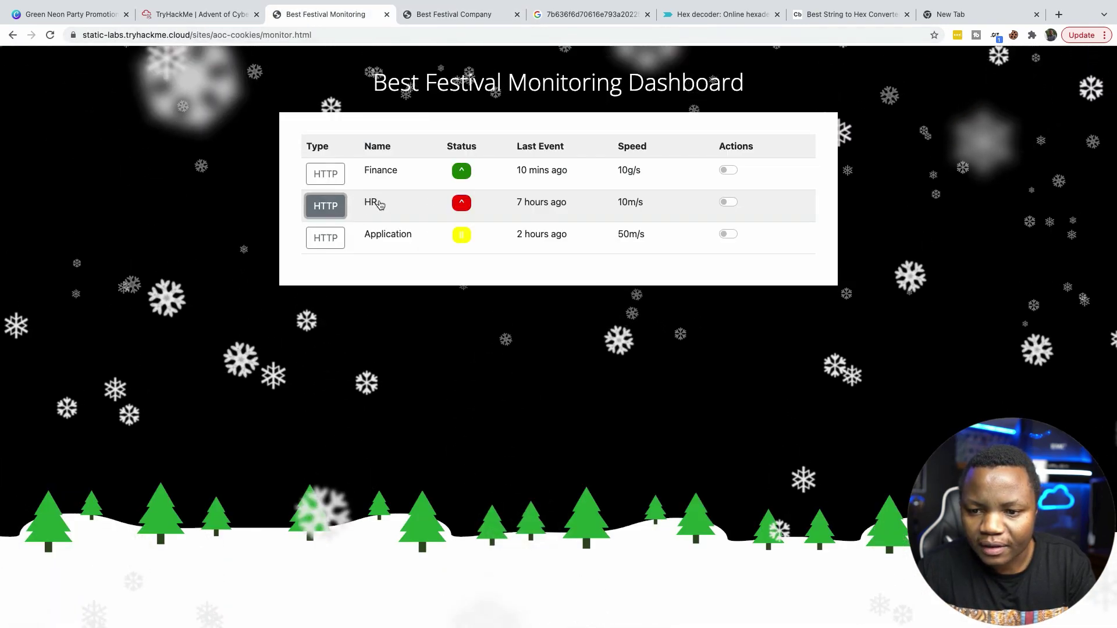
click(196, 10)
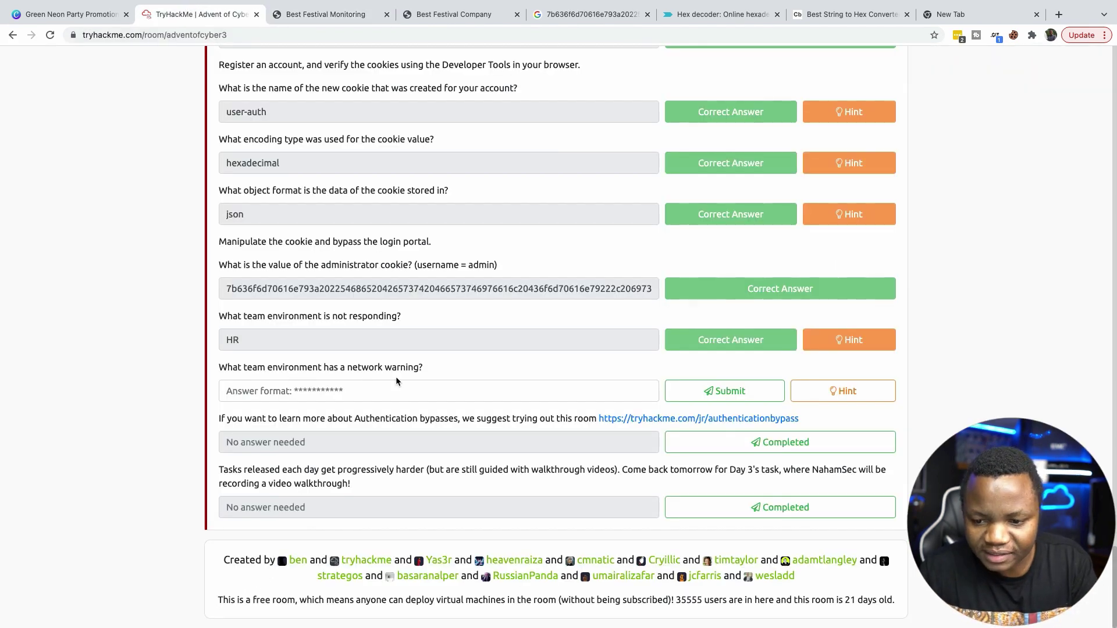
click(328, 14)
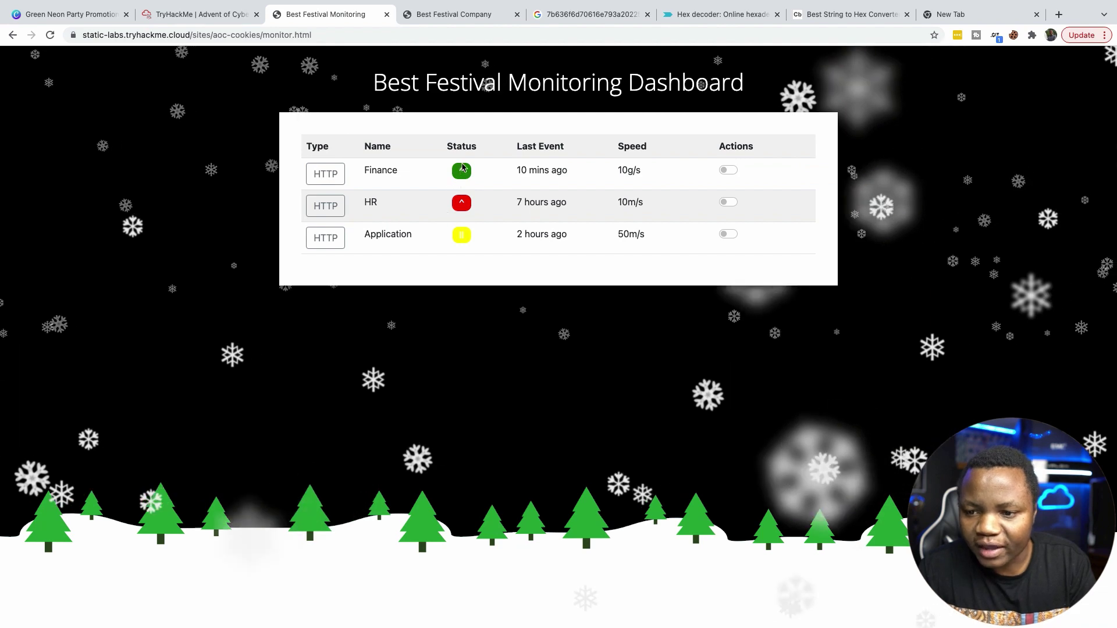
drag(362, 234, 462, 236)
key(ctrl+c)
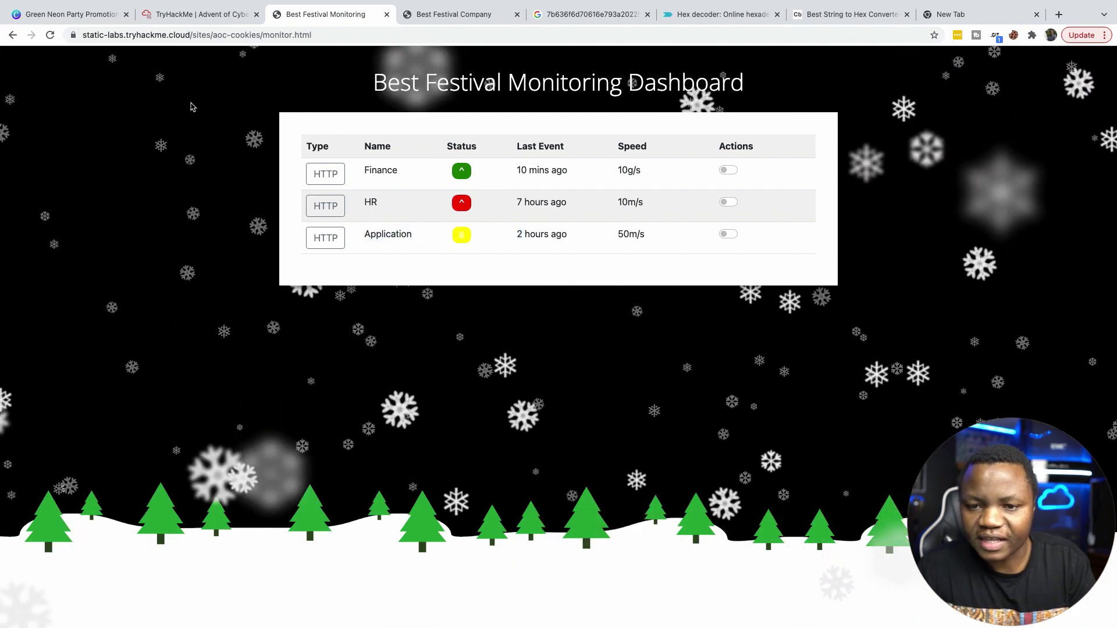
Submit 'Application' as the network-warning answer and mark the authentication-bypass and Day 3 reminder tasks completed.
click(186, 15)
click(279, 391)
key(ctrl+v)
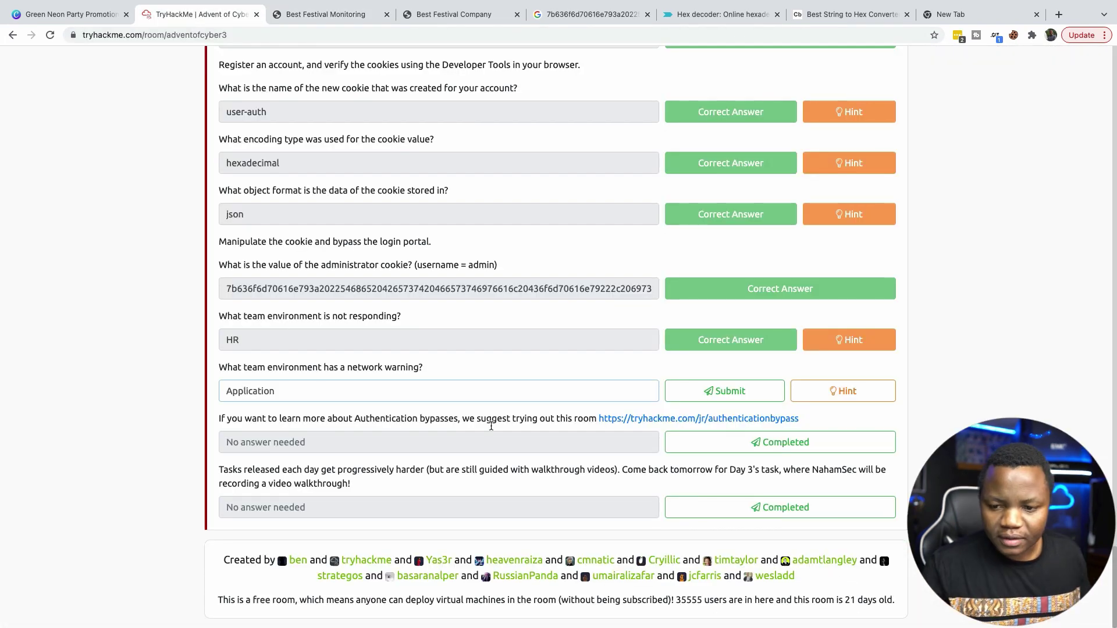
click(752, 389)
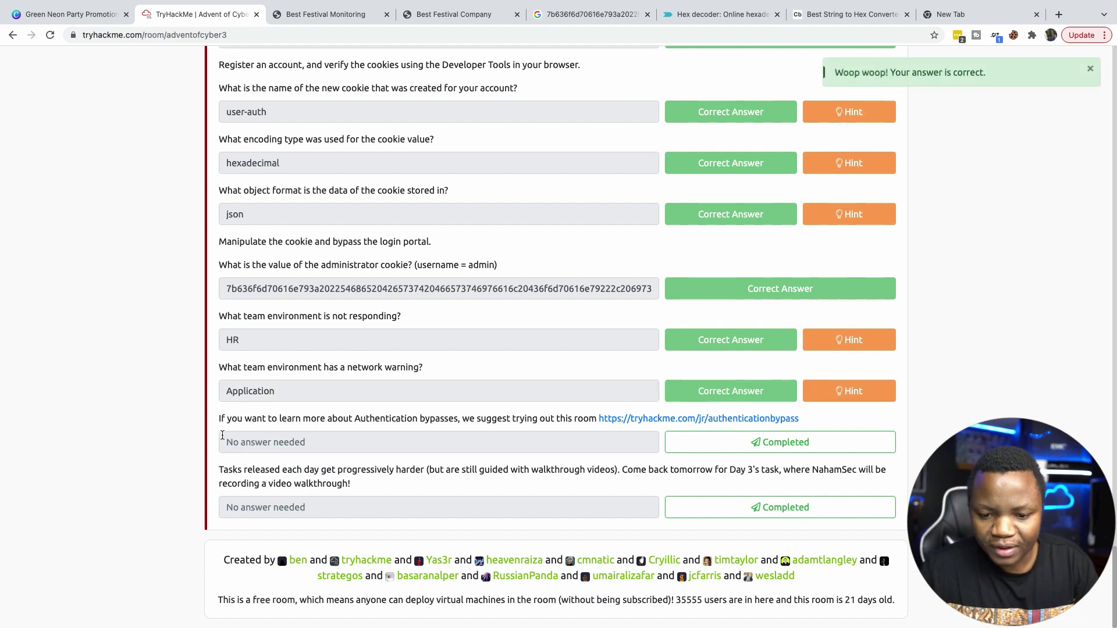
click(755, 447)
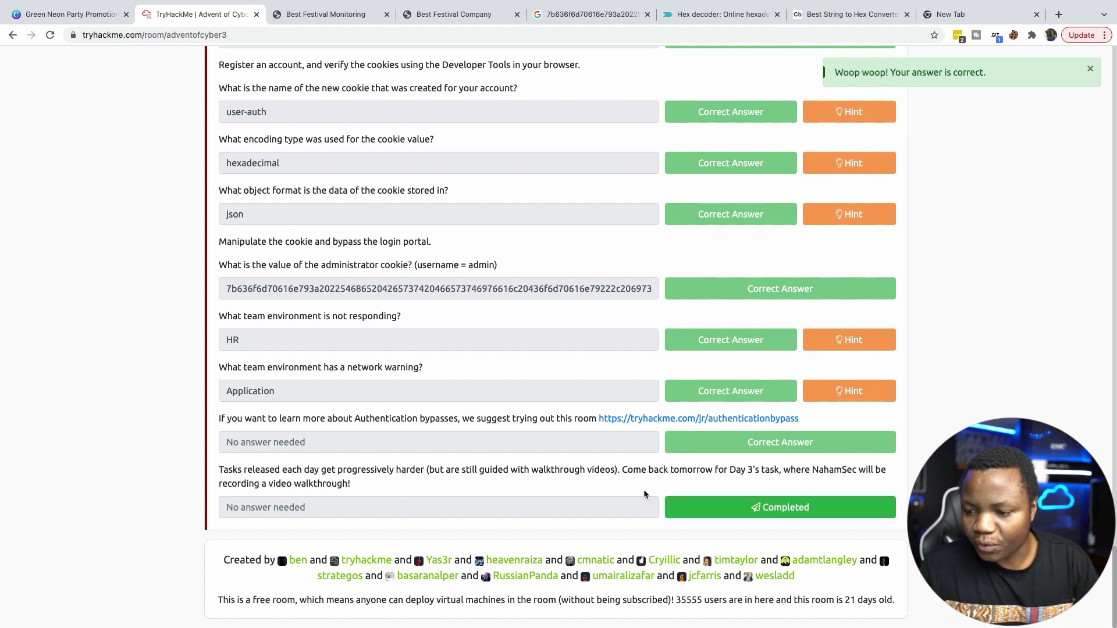
click(788, 513)
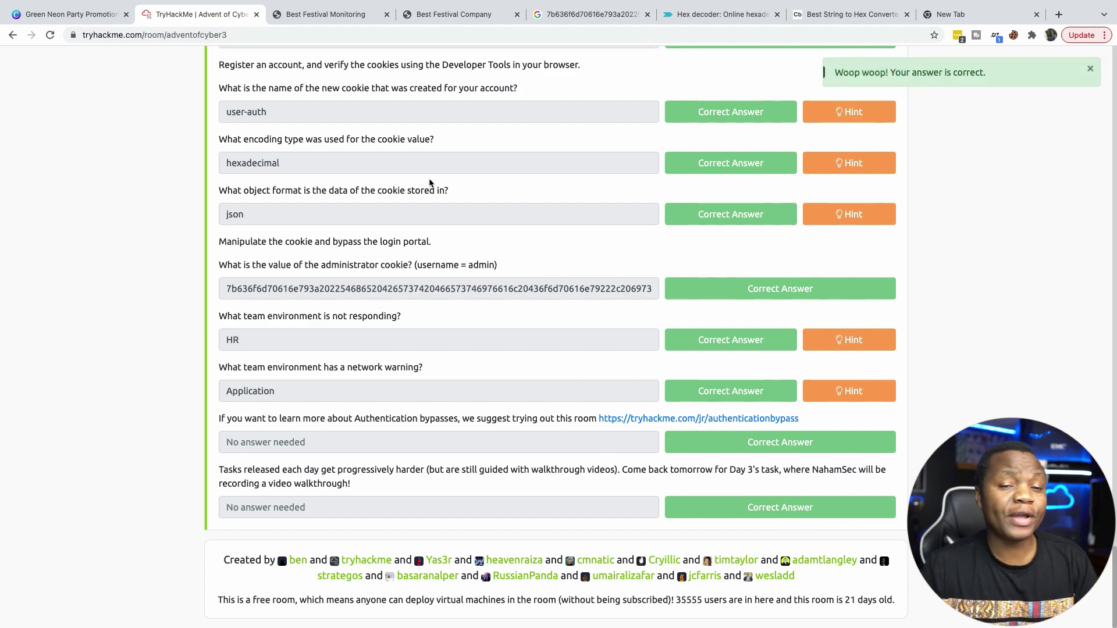
scroll(442, 271, up, 4)
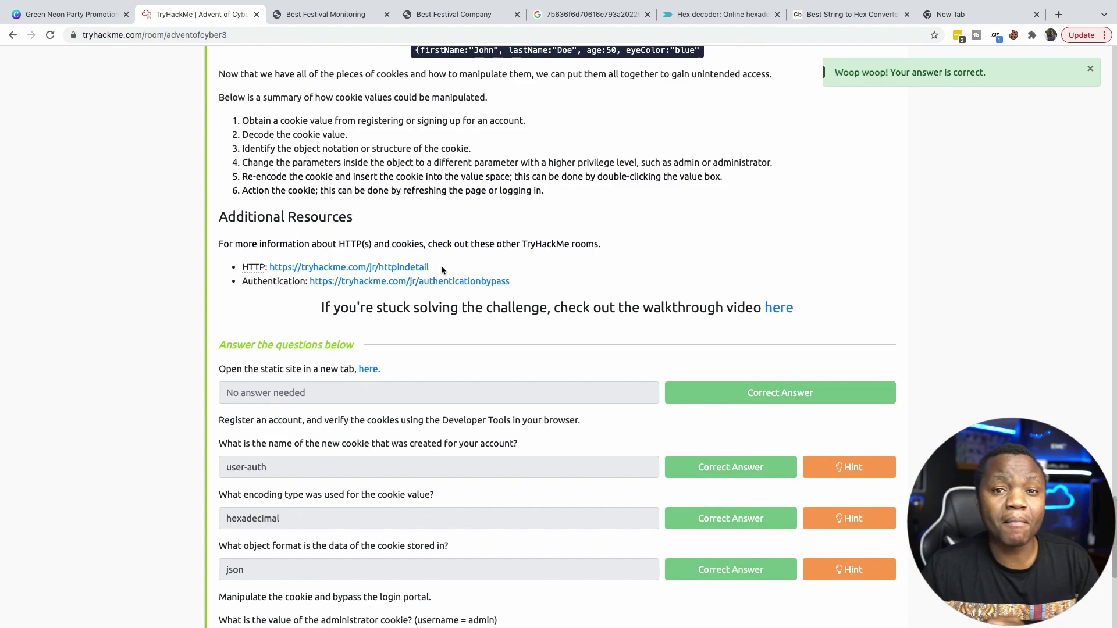
scroll(442, 270, up, 5)
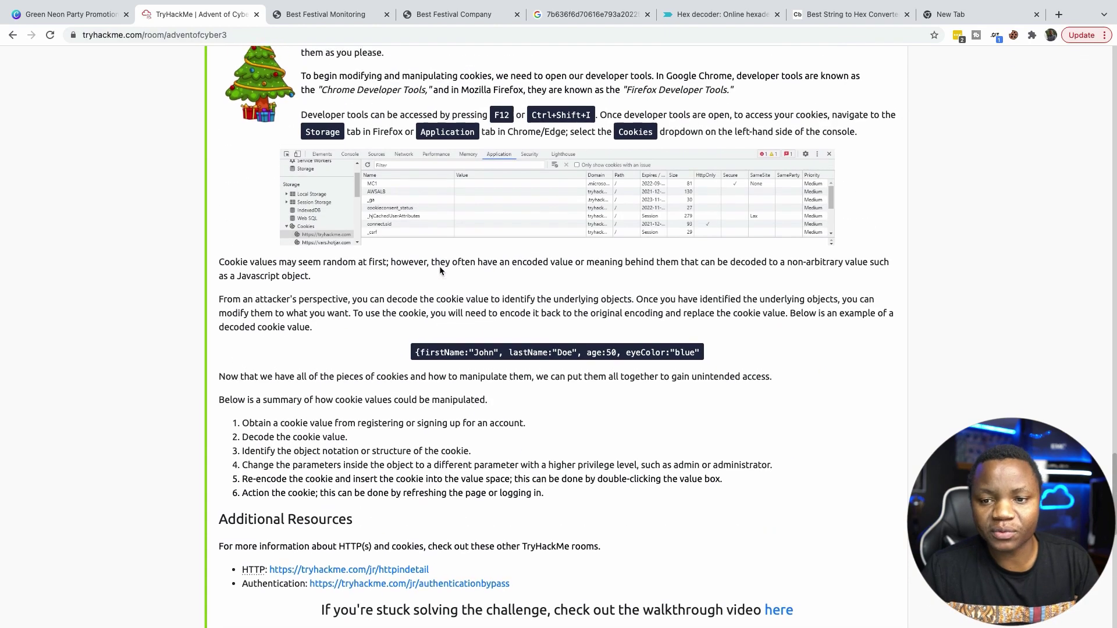
scroll(439, 271, up, 15)
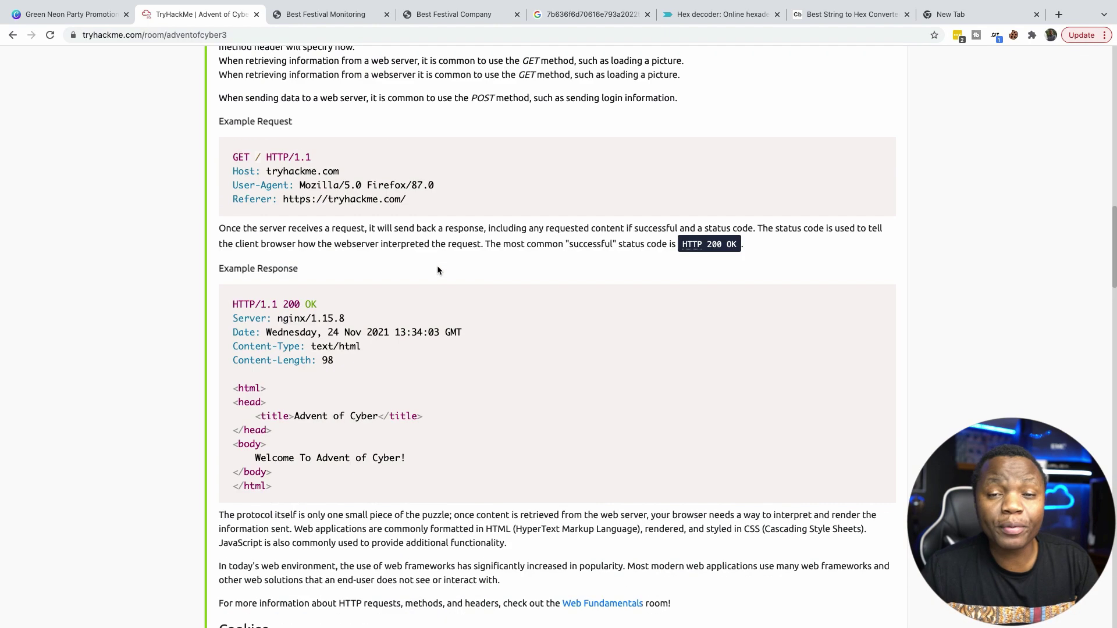
scroll(439, 270, up, 12)
scroll(436, 268, down, 5)
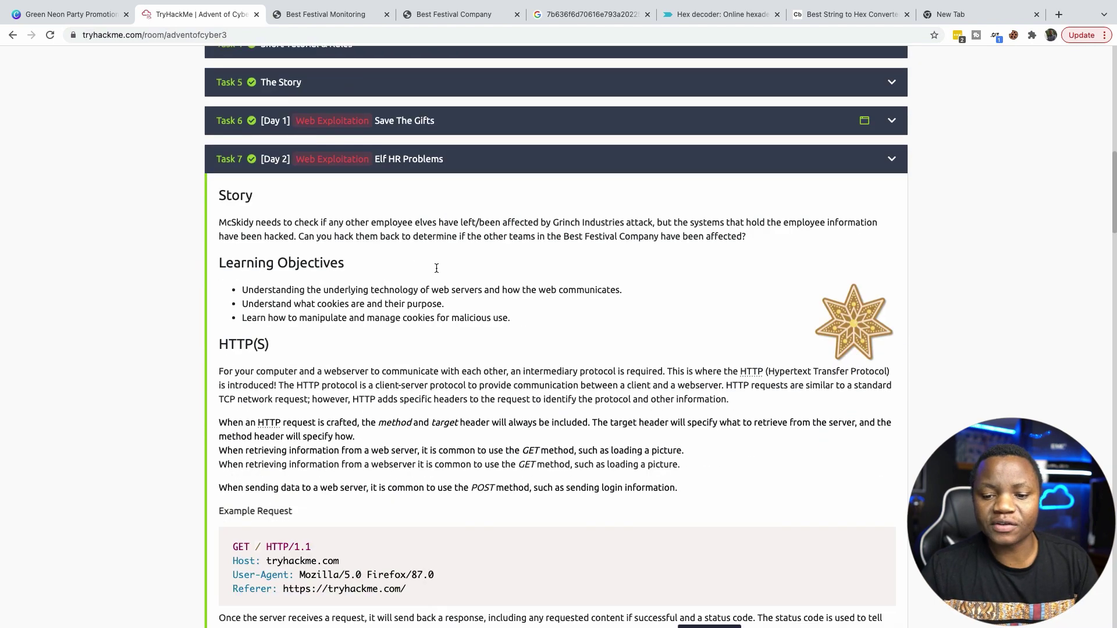
scroll(436, 268, down, 5)
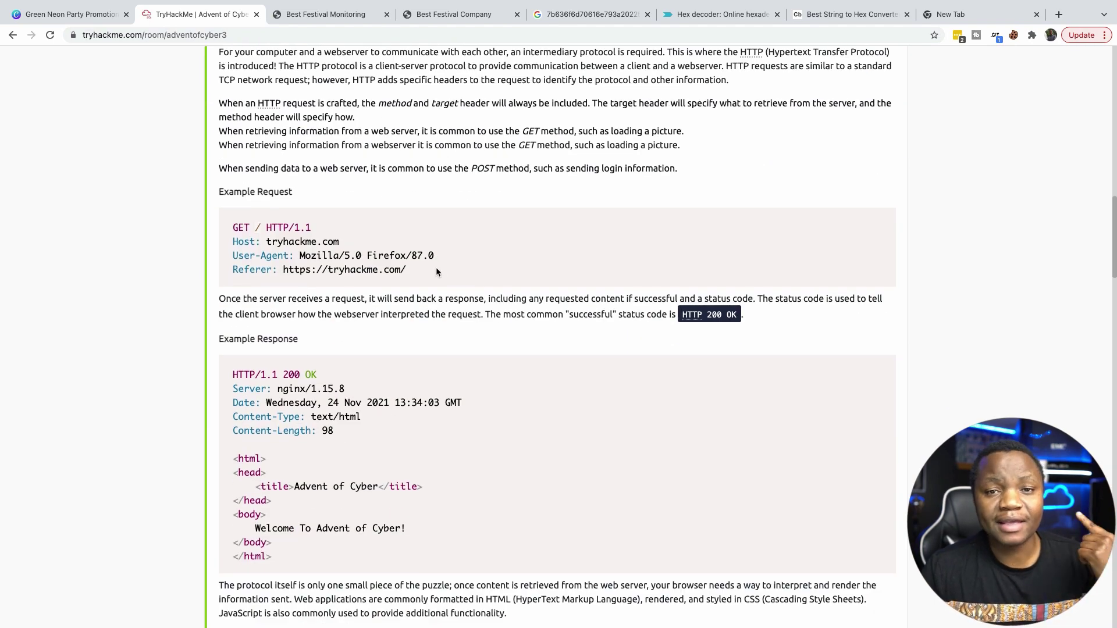